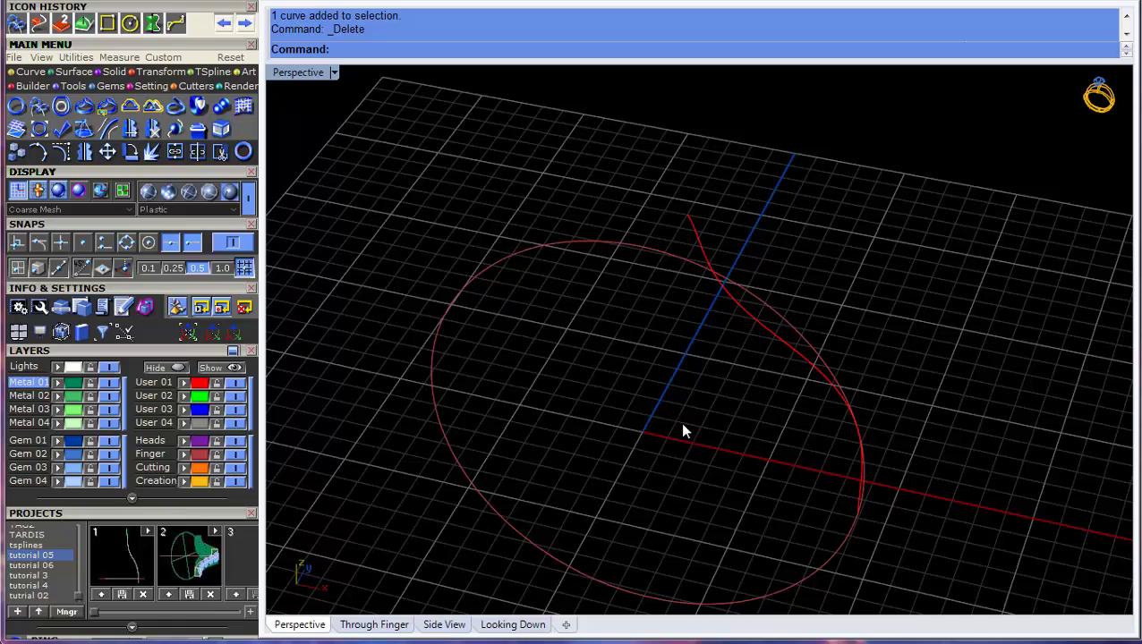
- Select the red S-shaped curve and float the Profile Placer tool over the perspective view
{"action": "right_click_drag", "start_coordinate": [750, 414], "coordinate": [815, 454]}
{"action": "right_click_drag", "start_coordinate": [725, 359], "coordinate": [765, 372]}
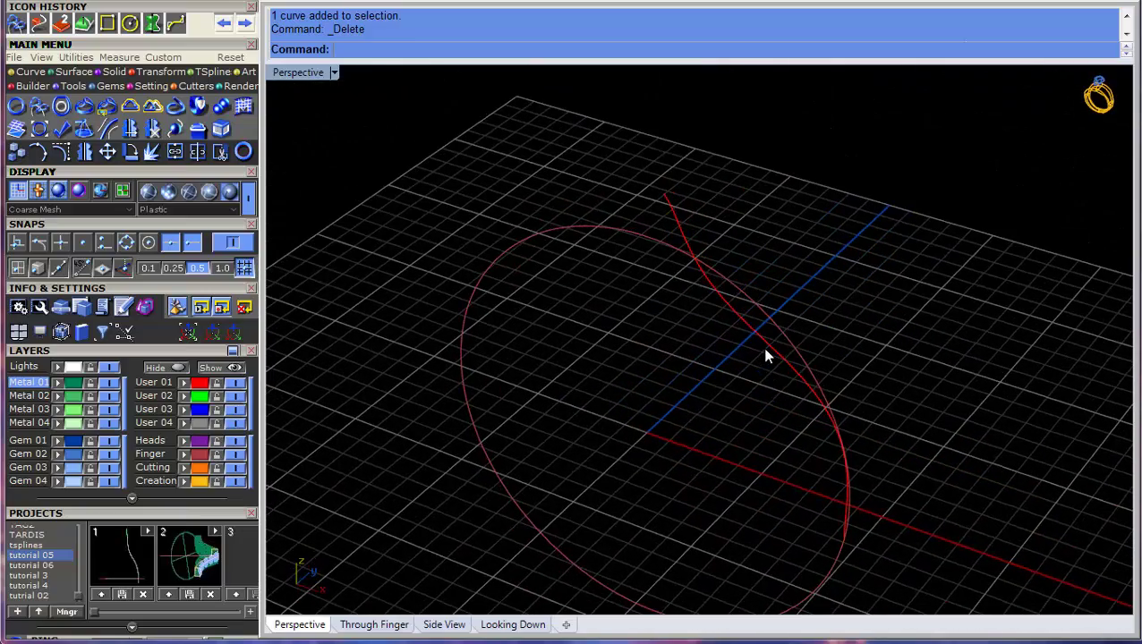
{"action": "left_click", "coordinate": [761, 344]}
{"action": "right_click_drag", "start_coordinate": [595, 361], "coordinate": [515, 410]}
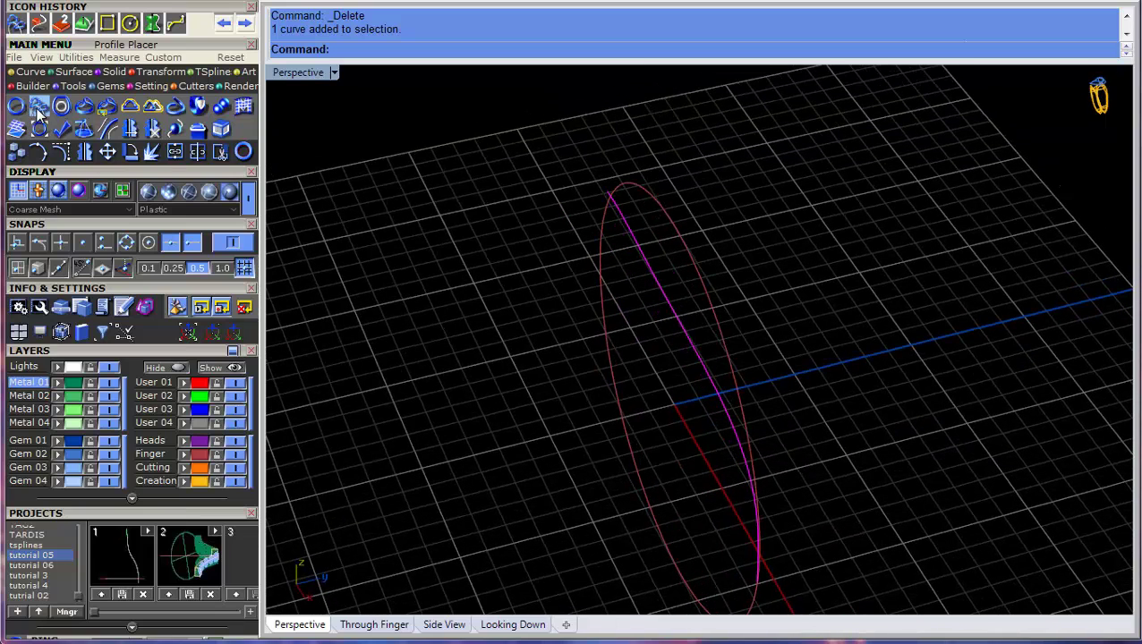
{"action": "left_click", "coordinate": [195, 352]}
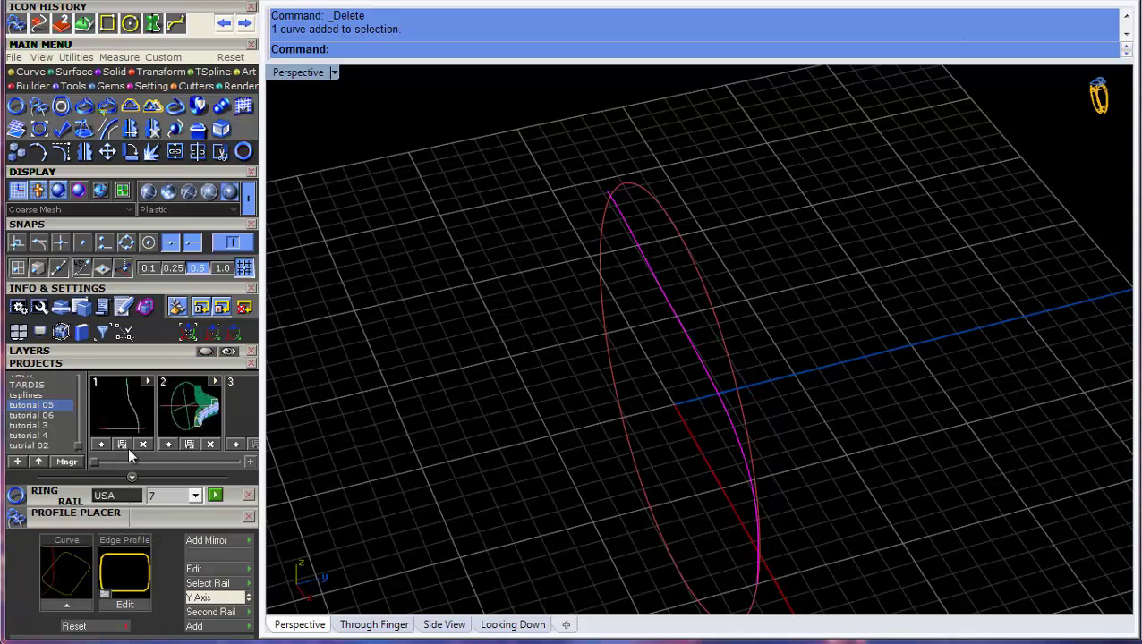
{"action": "left_click", "coordinate": [160, 363]}
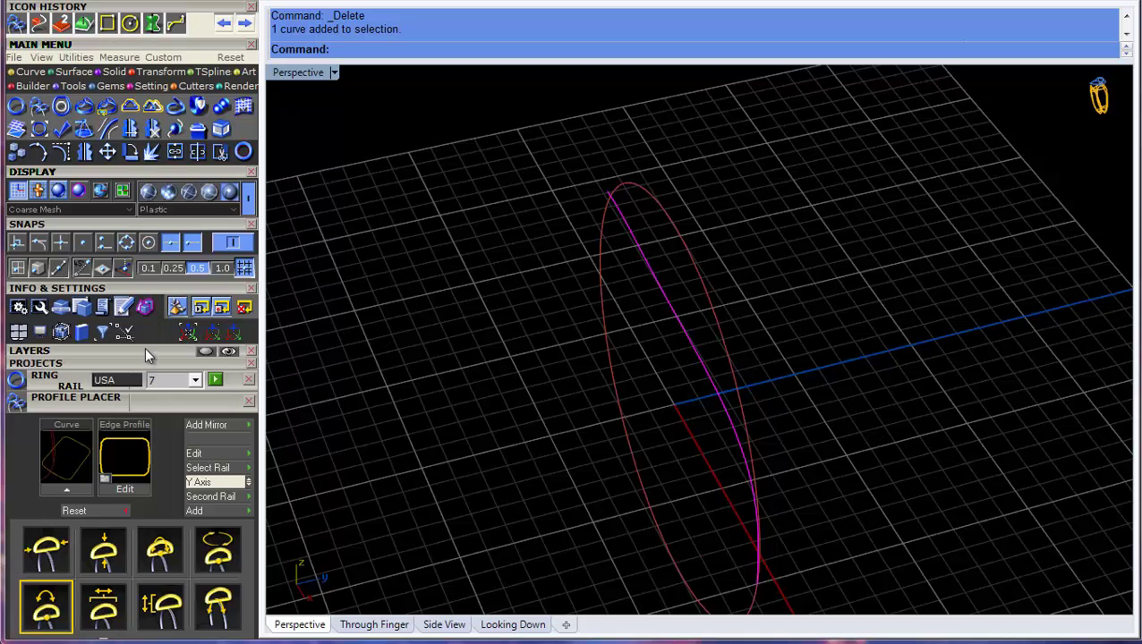
{"action": "left_click_drag", "start_coordinate": [209, 409], "coordinate": [472, 79]}
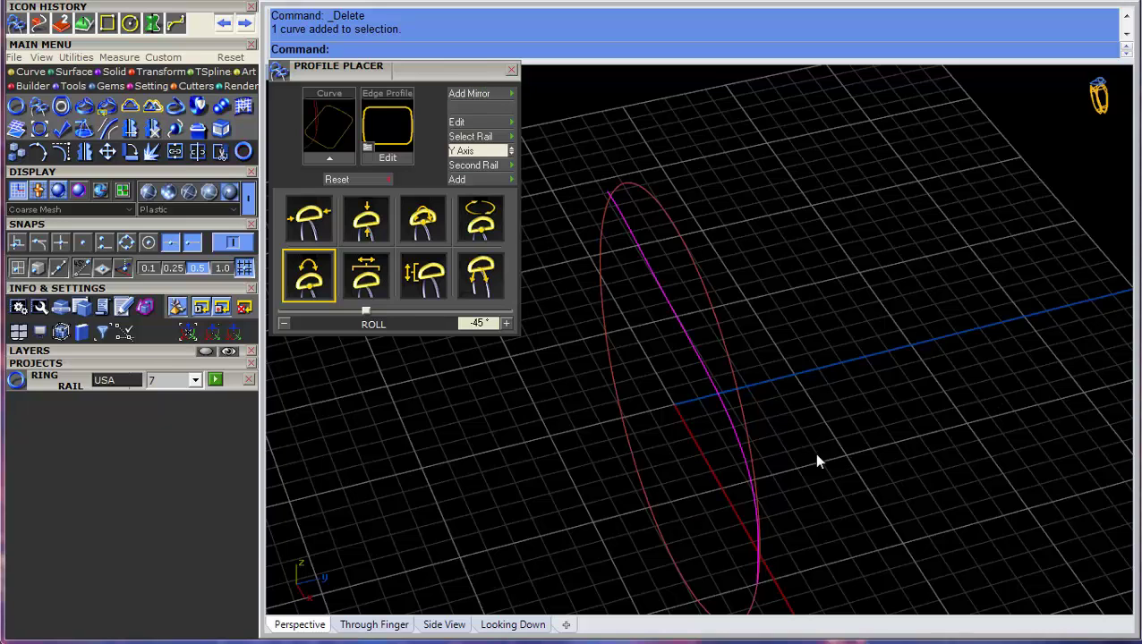
- Load the selected curve as the rail and place a rectangular profile on it, 2 mm wide and 1.7 mm high
{"action": "left_click", "coordinate": [322, 160]}
{"action": "left_click", "coordinate": [403, 131]}
{"action": "left_click", "coordinate": [756, 301]}
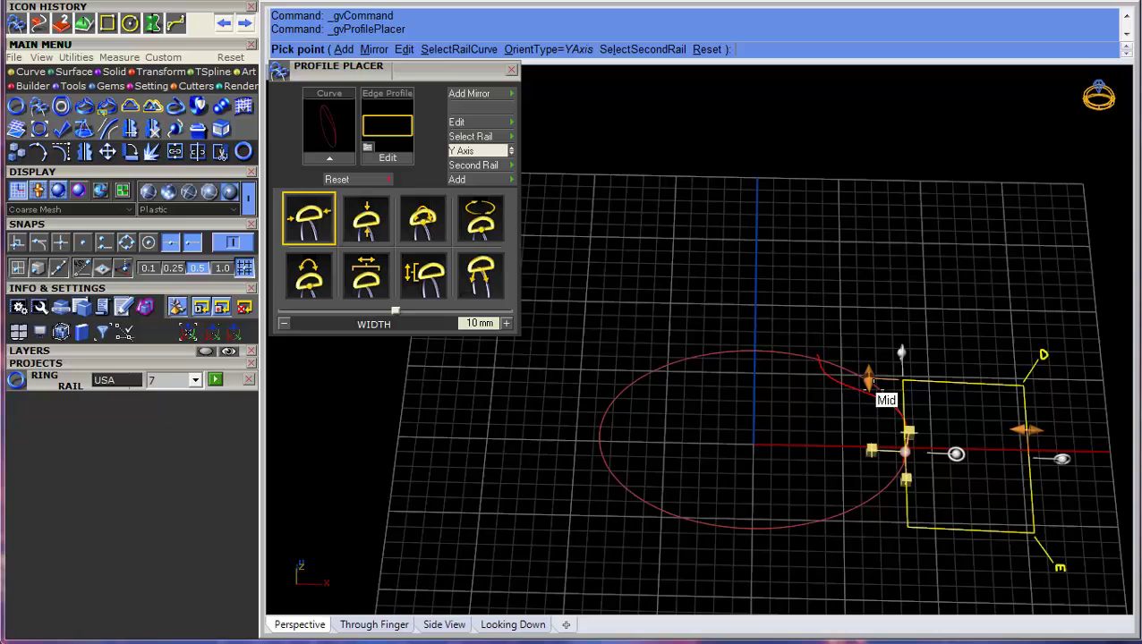
{"action": "left_click_drag", "start_coordinate": [868, 374], "coordinate": [868, 436]}
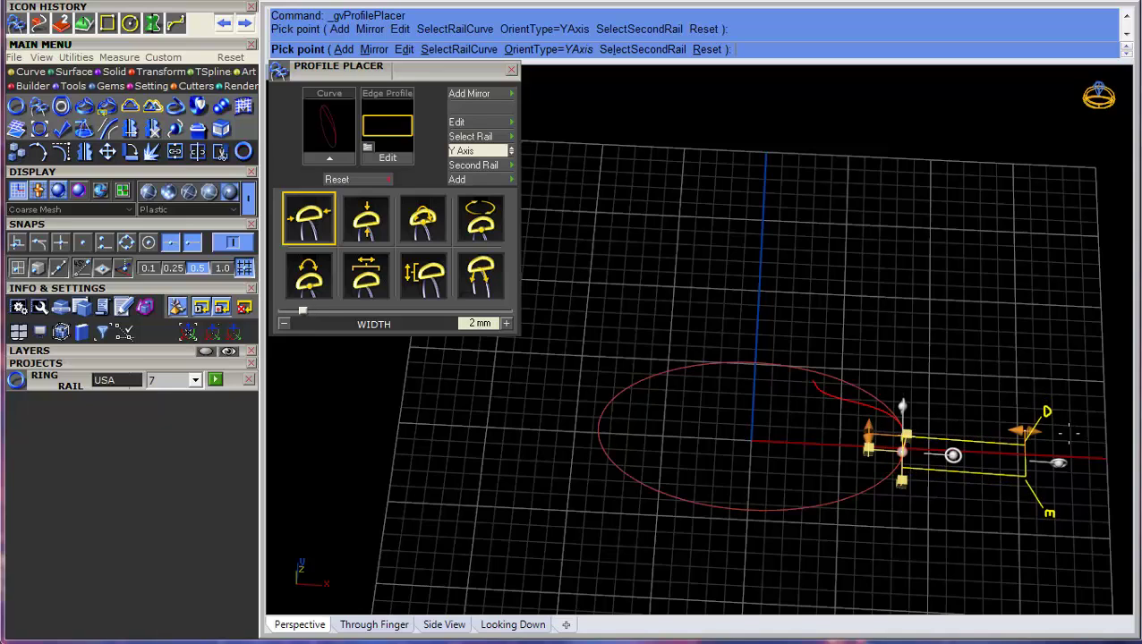
{"action": "left_click_drag", "start_coordinate": [1020, 430], "coordinate": [954, 433]}
{"action": "right_click_drag", "start_coordinate": [989, 454], "coordinate": [926, 432]}
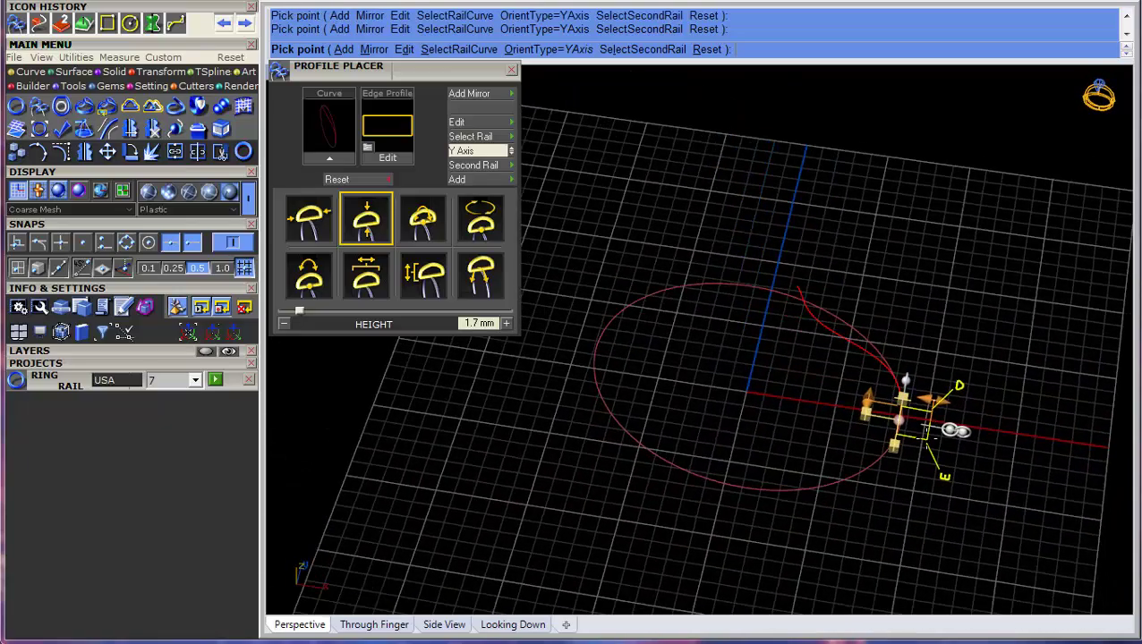
- Add the rectangular profile at its current spot and place another at the rail's upper end, at 0% along the curve with a -42.6° roll
{"action": "left_click", "coordinate": [479, 180]}
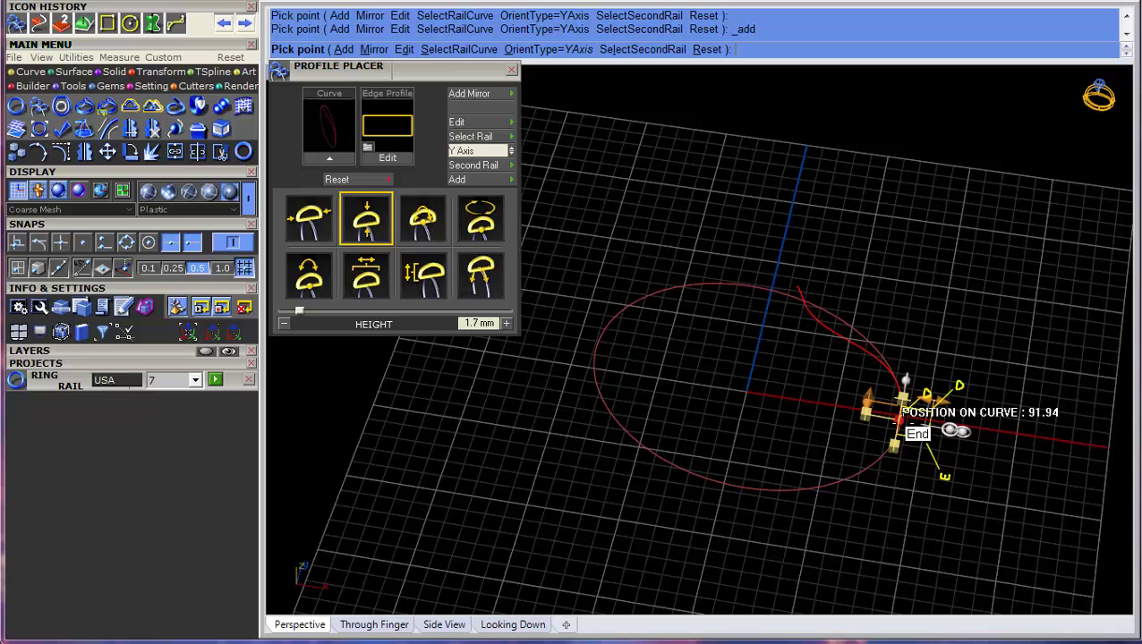
{"action": "left_click_drag", "start_coordinate": [898, 415], "coordinate": [788, 277]}
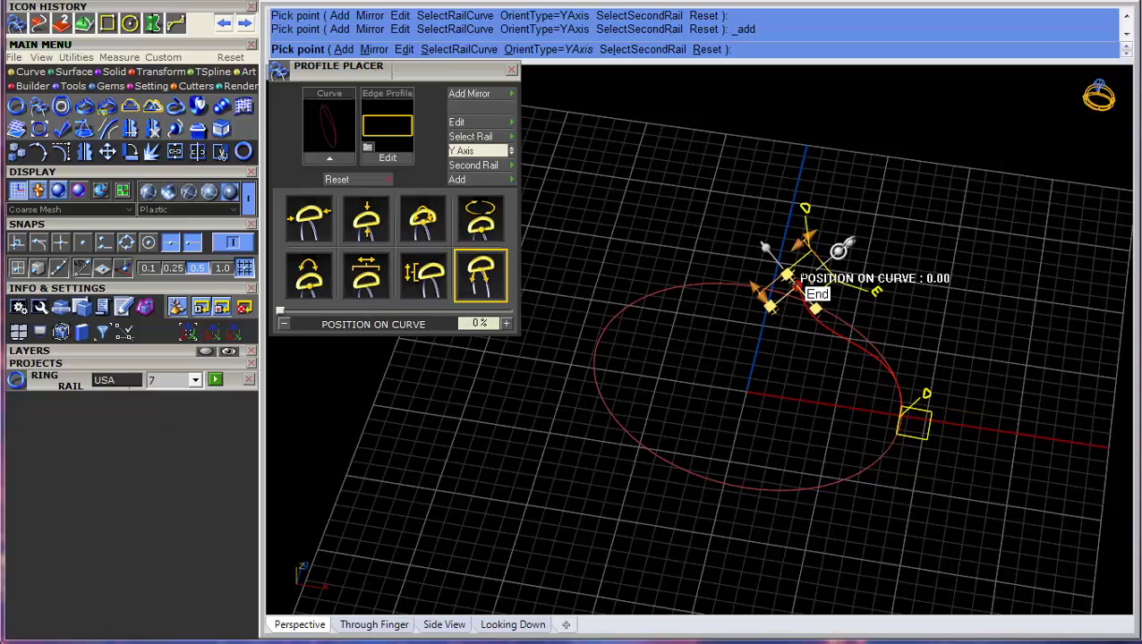
{"action": "right_click_drag", "start_coordinate": [684, 396], "coordinate": [762, 429]}
{"action": "left_click_drag", "start_coordinate": [873, 251], "coordinate": [886, 291]}
{"action": "right_click_drag", "start_coordinate": [886, 290], "coordinate": [1117, 417]}
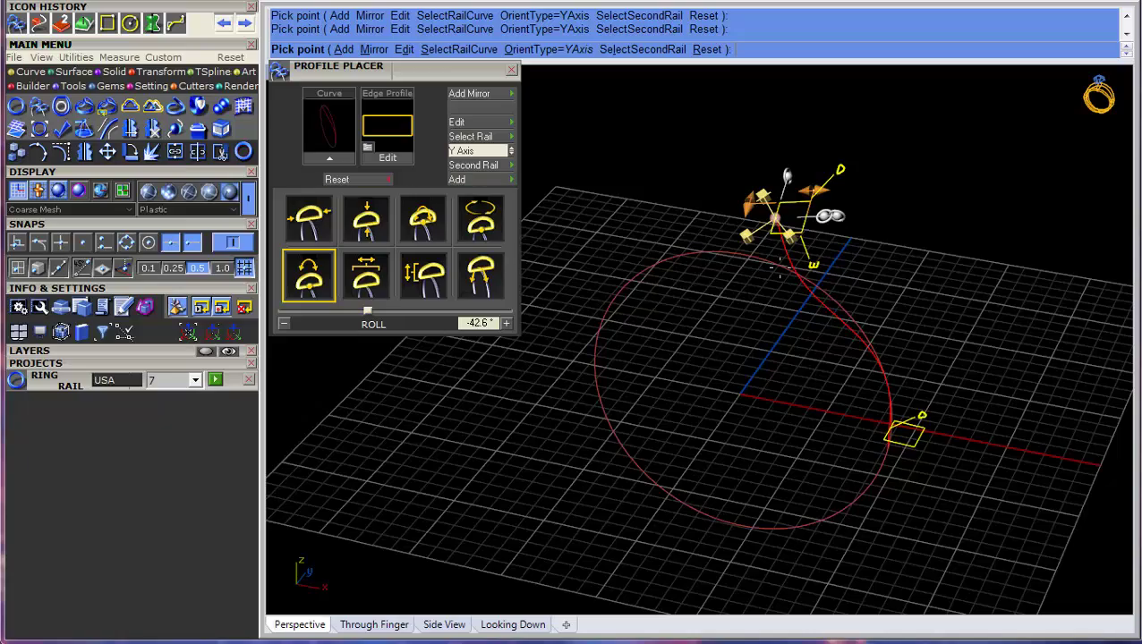
{"action": "right_click_drag", "start_coordinate": [760, 340], "coordinate": [824, 330]}
{"action": "right_click", "coordinate": [806, 422]}
- Create a one-rail sweep along the red curve through both rectangular profiles, without simplifying the cross sections
{"action": "left_click", "coordinate": [827, 315]}
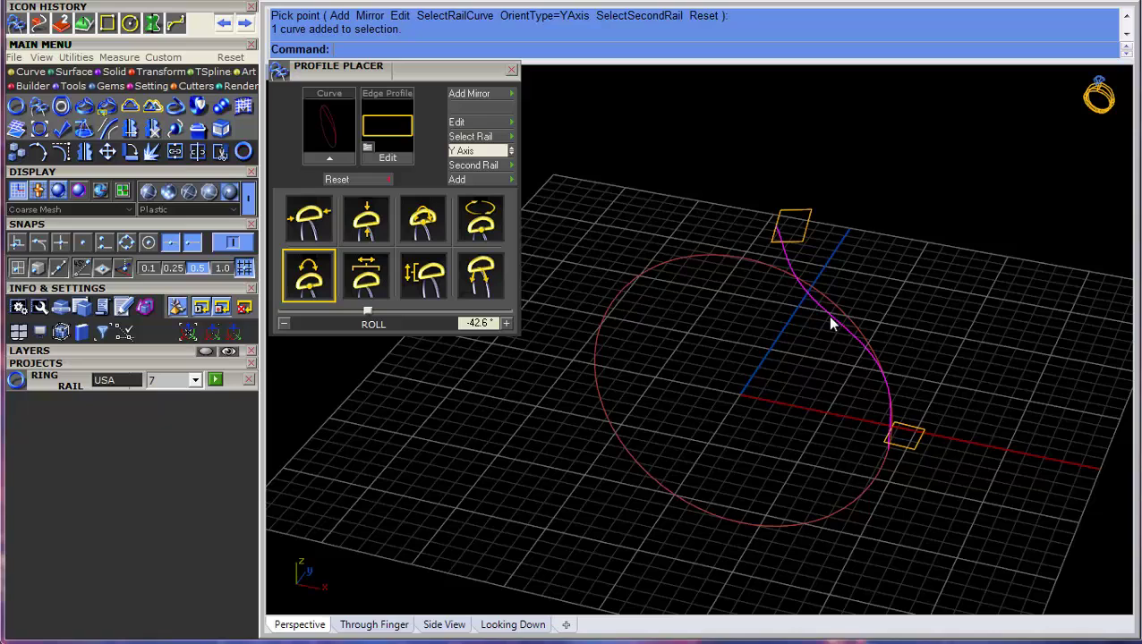
{"action": "right_click", "coordinate": [954, 257]}
{"action": "left_click", "coordinate": [985, 384]}
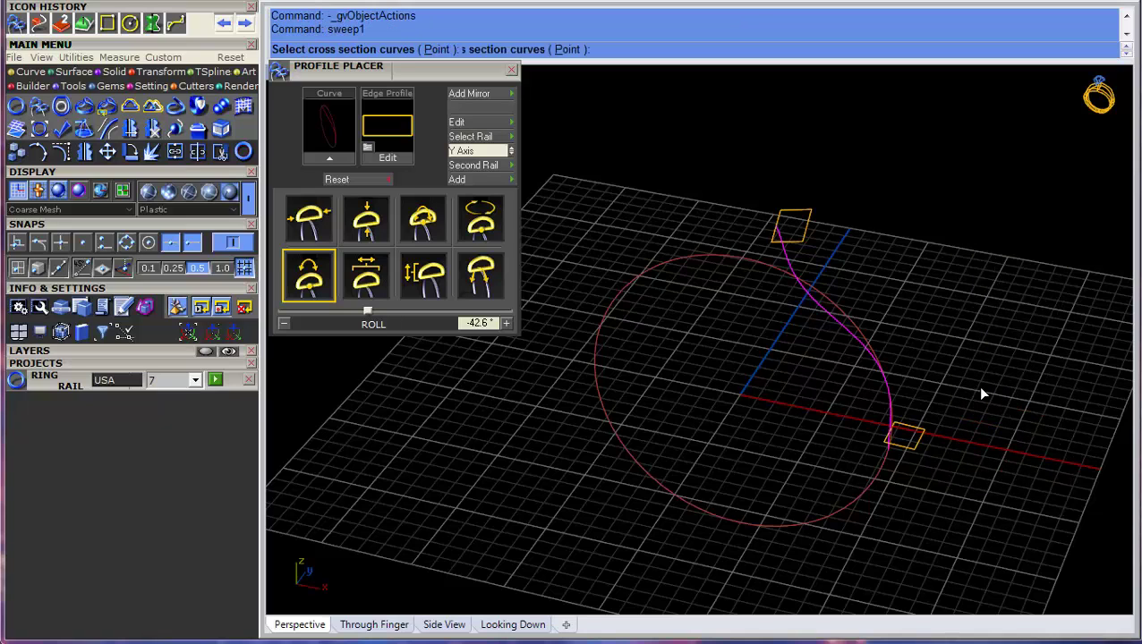
{"action": "left_click", "coordinate": [799, 238]}
{"action": "left_click", "coordinate": [915, 452]}
{"action": "key", "text": "Return"}
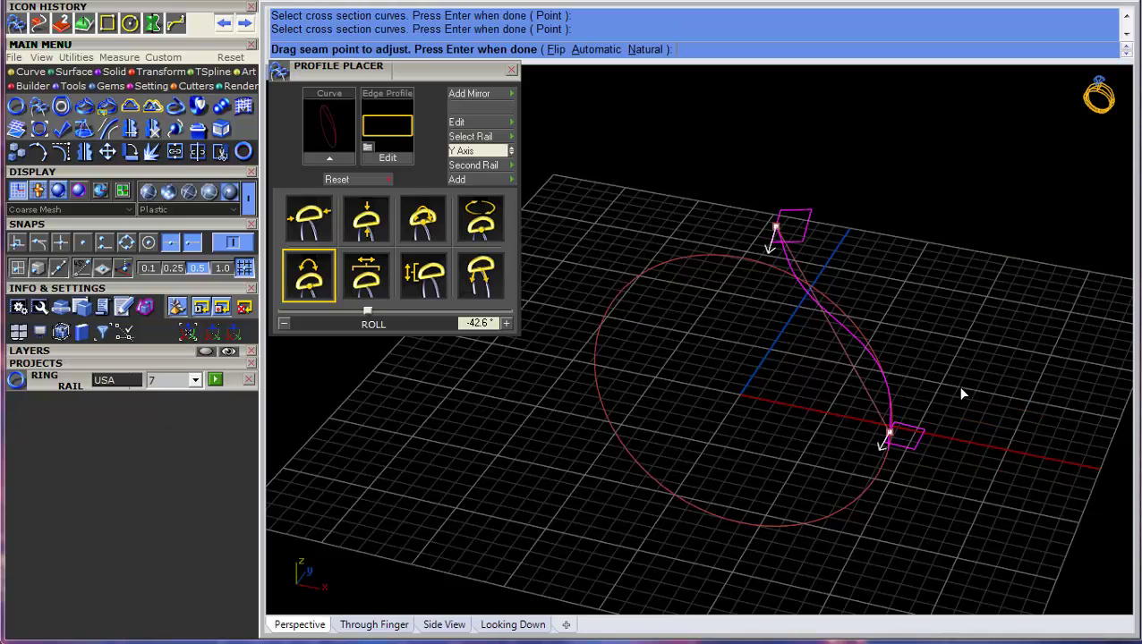
{"action": "key", "text": "Return"}
{"action": "right_click_drag", "start_coordinate": [911, 409], "coordinate": [601, 523]}
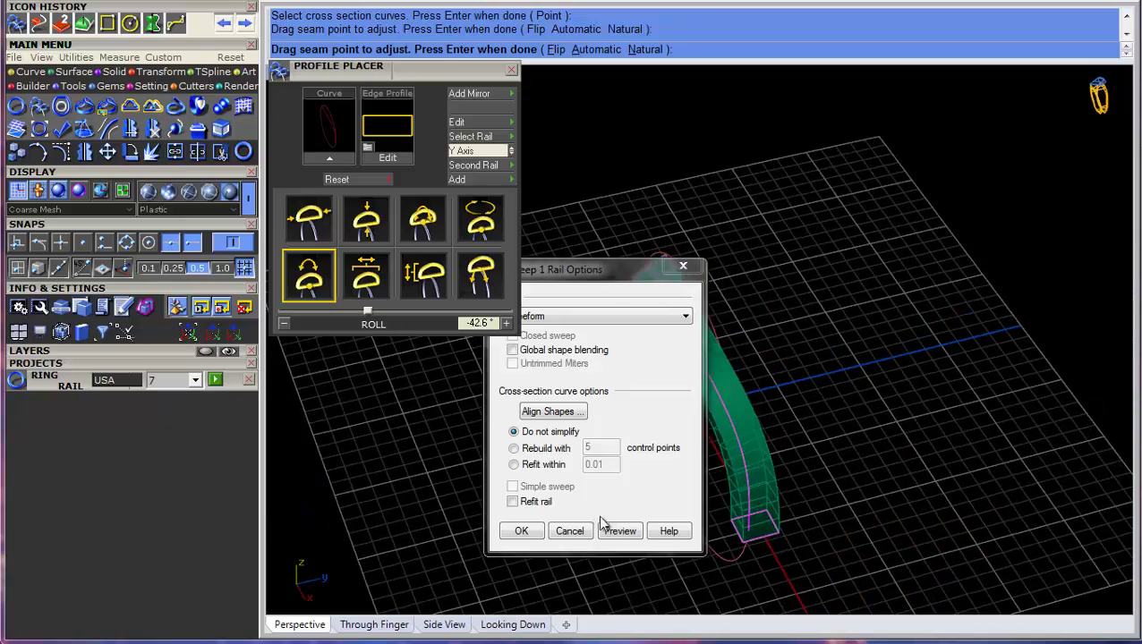
{"action": "left_click", "coordinate": [524, 532]}
- Select the rectangular profile at the sweep's lower end and activate it for editing in Profile Placer
{"action": "right_click_drag", "start_coordinate": [896, 377], "coordinate": [919, 464]}
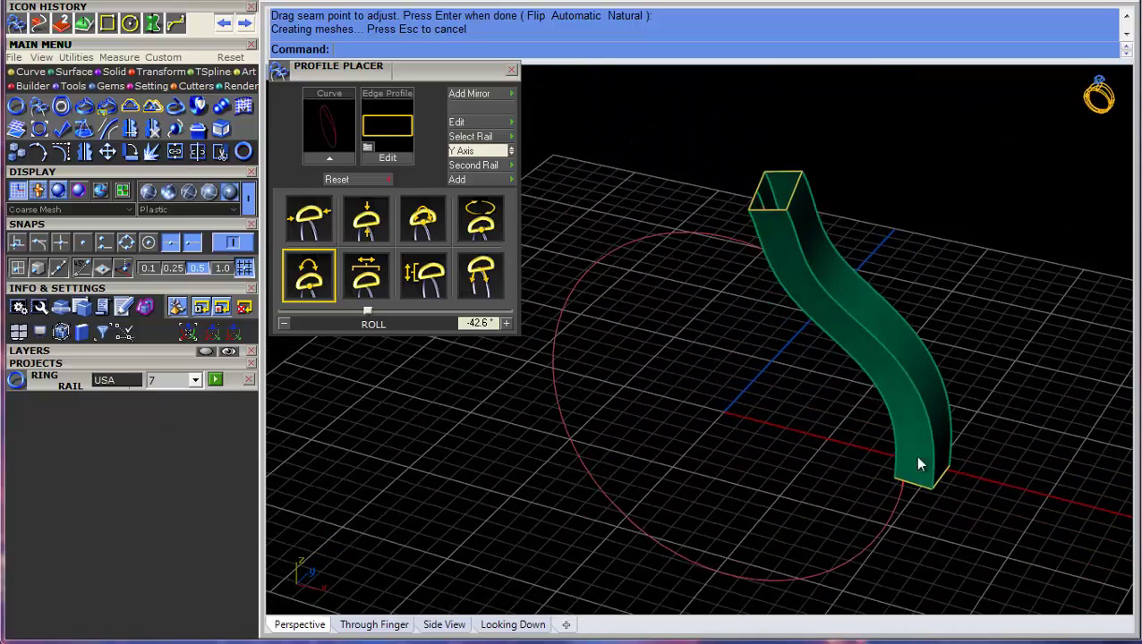
{"action": "right_click_drag", "start_coordinate": [785, 260], "coordinate": [825, 334]}
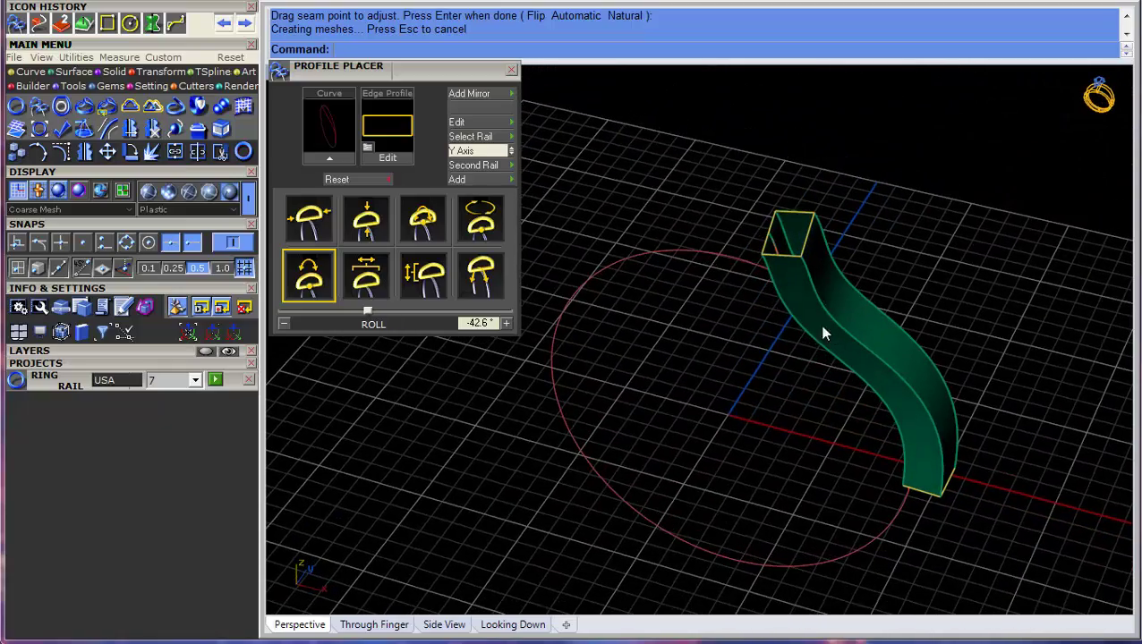
{"action": "left_click", "coordinate": [937, 433]}
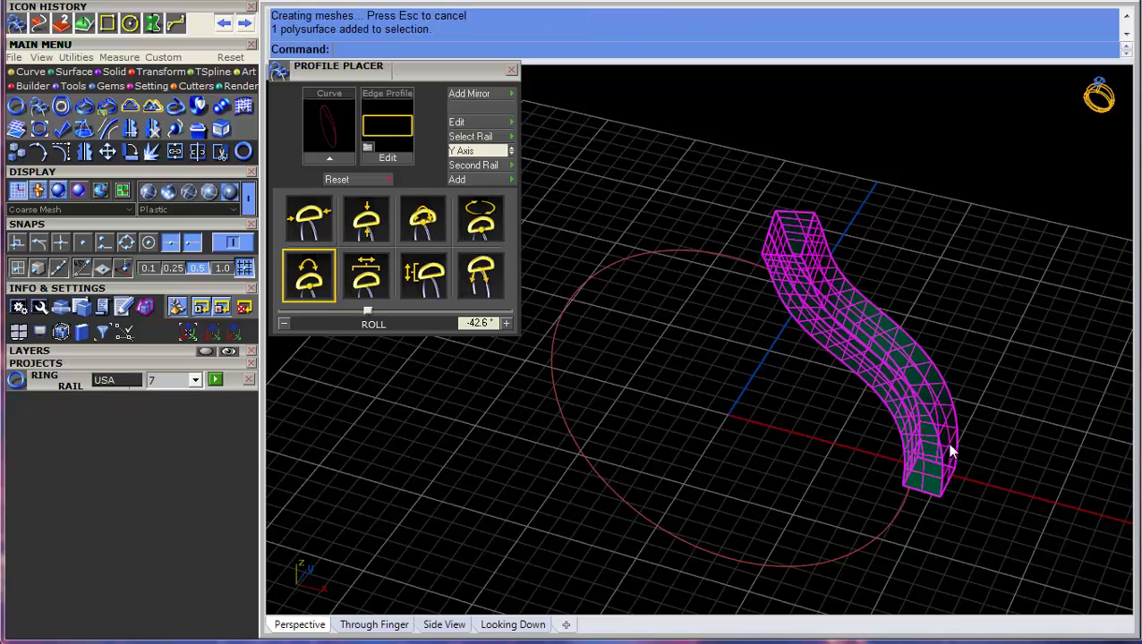
{"action": "left_click", "coordinate": [934, 501]}
{"action": "left_click", "coordinate": [933, 501]}
{"action": "right_click", "coordinate": [932, 501]}
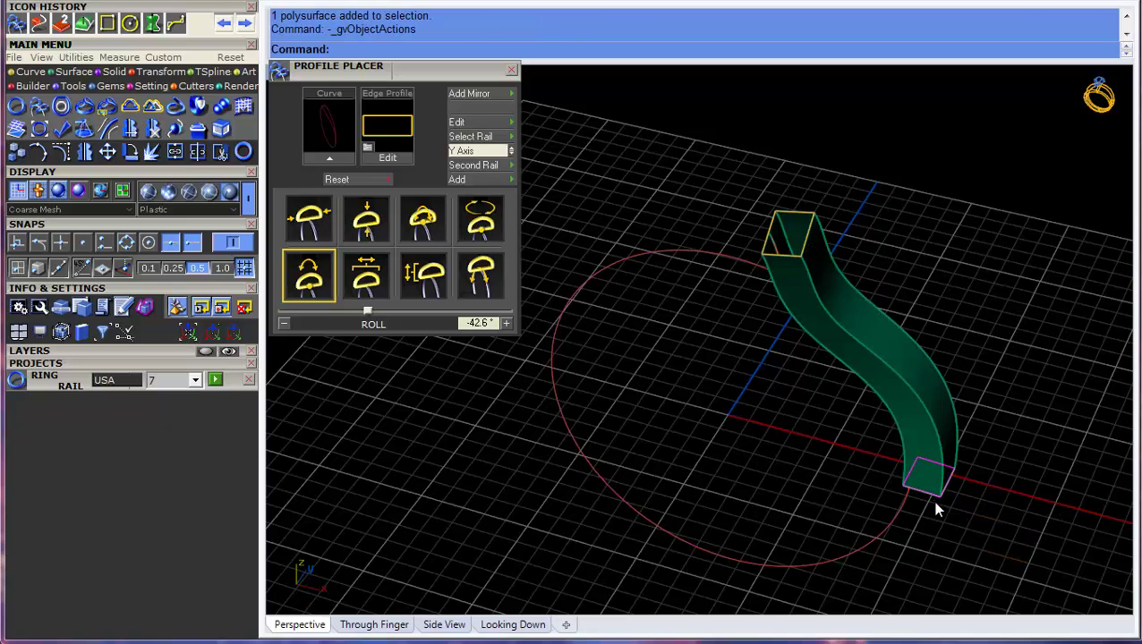
{"action": "left_click", "coordinate": [951, 535]}
{"action": "left_click", "coordinate": [296, 231]}
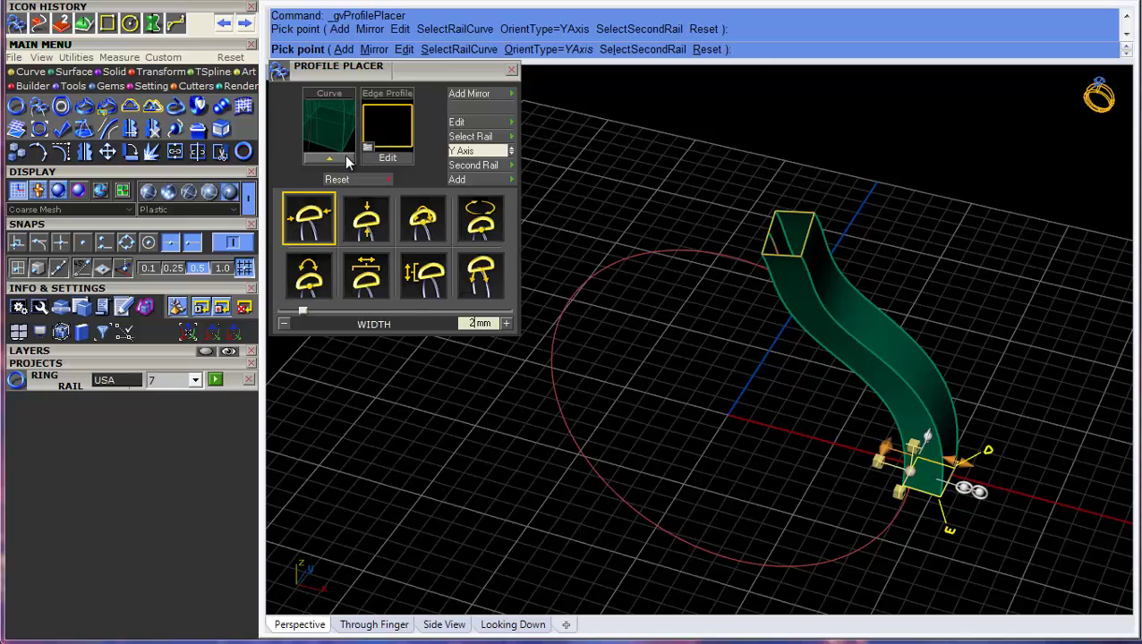
{"action": "left_click", "coordinate": [386, 158]}
{"action": "mouse_move", "coordinate": [213, 152]}
{"action": "left_mouse_down"}
{"action": "mouse_move", "coordinate": [300, 143]}
{"action": "mouse_move", "coordinate": [553, 74]}
{"action": "mouse_move", "coordinate": [530, 49]}
{"action": "left_mouse_up"}
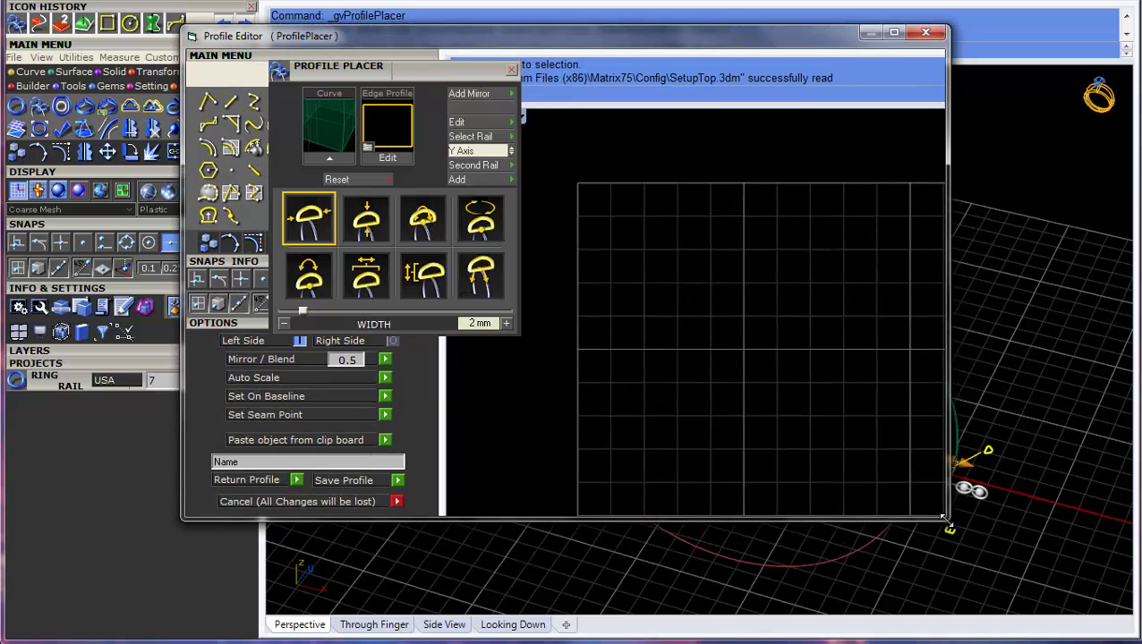
{"action": "scroll", "coordinate": [677, 443], "scroll_direction": "up", "scroll_amount": 5}
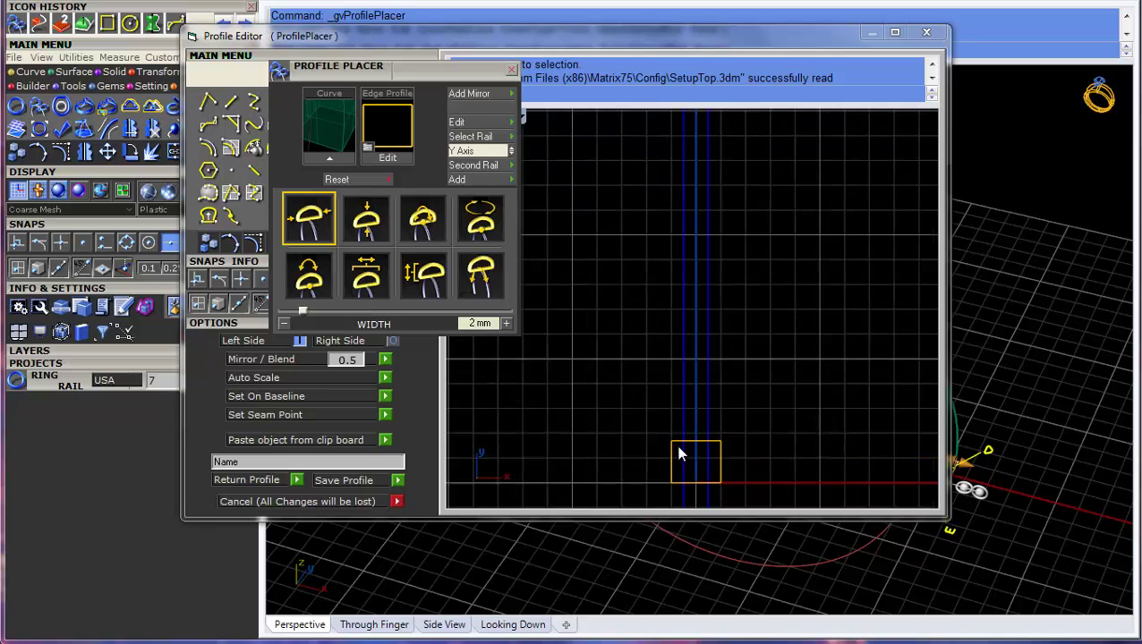
{"action": "right_click_drag", "start_coordinate": [774, 461], "coordinate": [793, 305]}
{"action": "scroll", "coordinate": [771, 306], "scroll_direction": "up", "scroll_amount": 3}
{"action": "scroll", "coordinate": [772, 306], "scroll_direction": "down", "scroll_amount": 2}
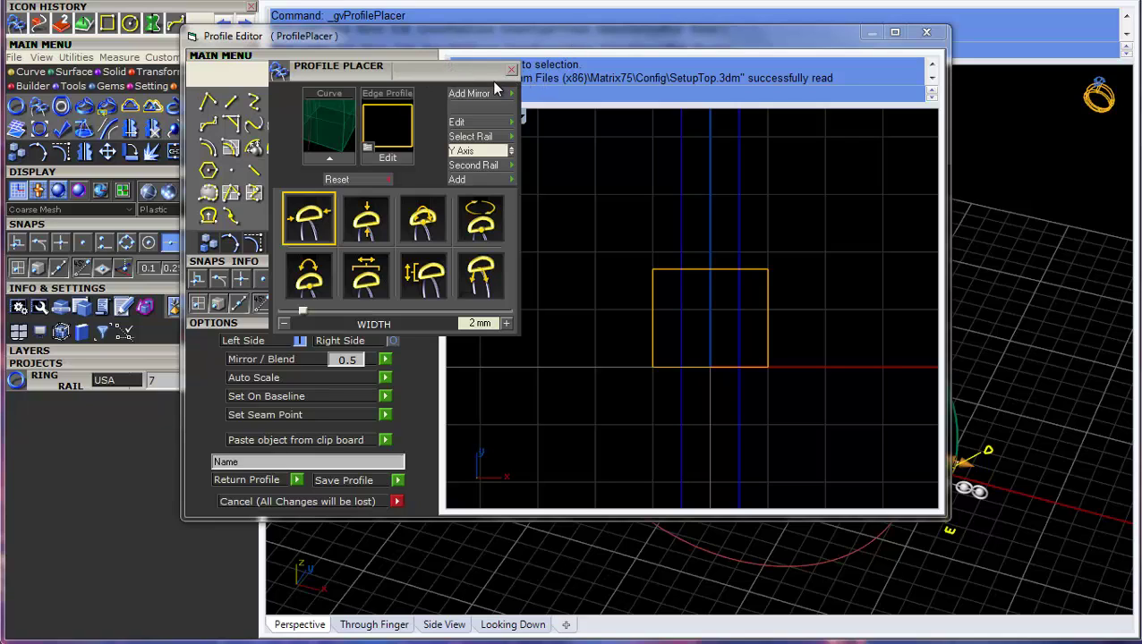
{"action": "left_click", "coordinate": [927, 33]}
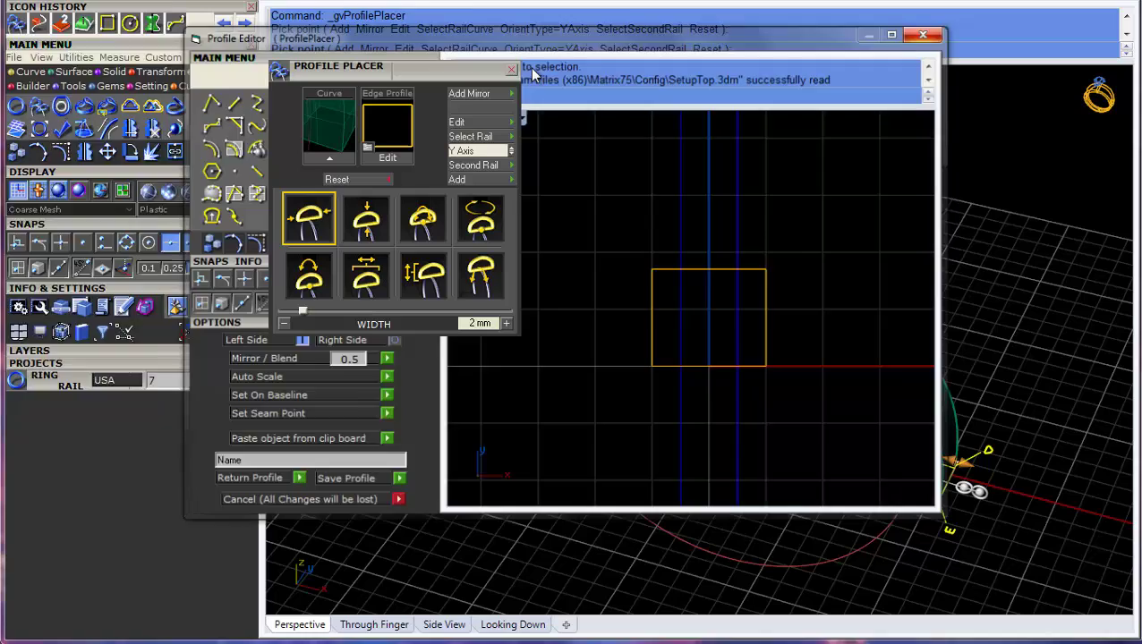
- In the Profile Editor, draw a slightly outward-bowed arc between the rectangle's two left corners and mirror it to the right side
{"action": "left_click_drag", "start_coordinate": [423, 96], "coordinate": [223, 406]}
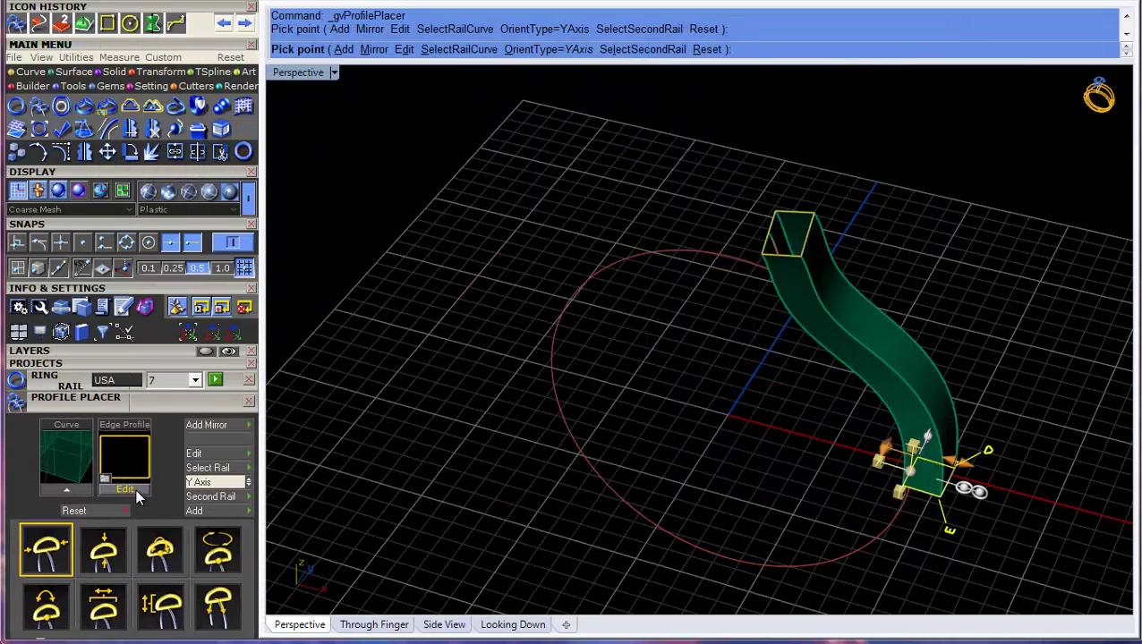
{"action": "left_click", "coordinate": [137, 488]}
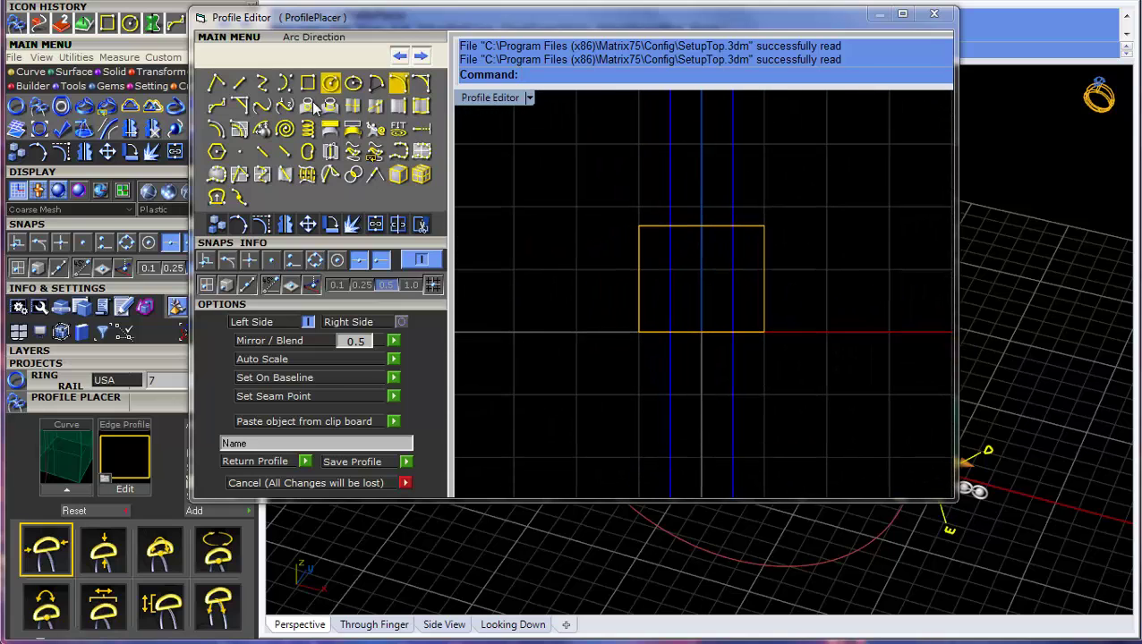
{"action": "left_click", "coordinate": [397, 84]}
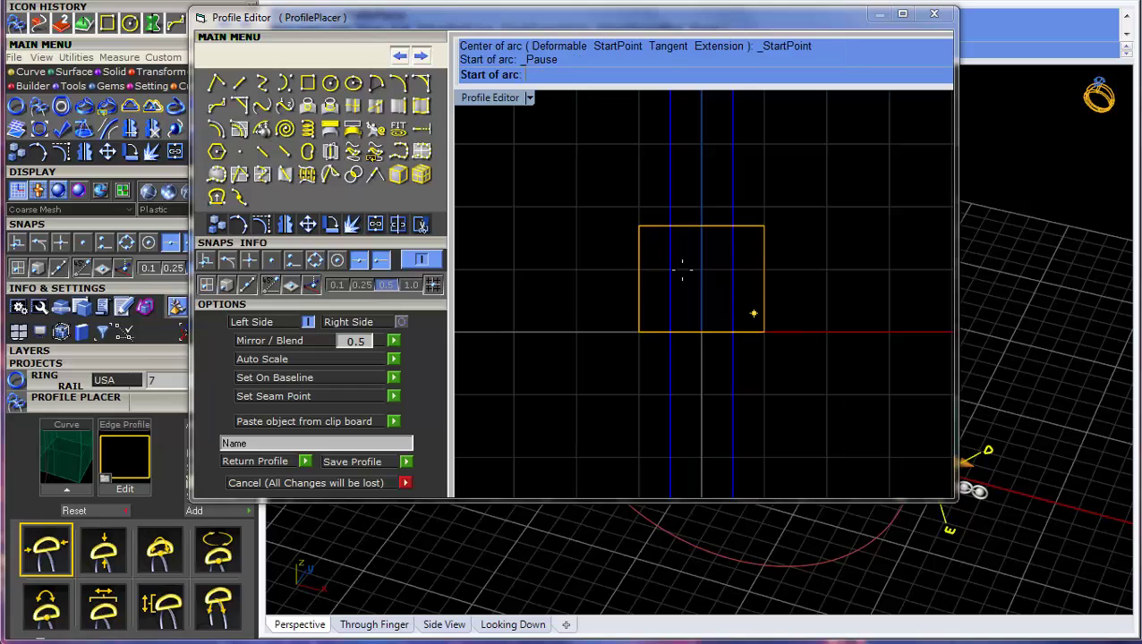
{"action": "left_click", "coordinate": [638, 227]}
{"action": "left_click", "coordinate": [638, 332]}
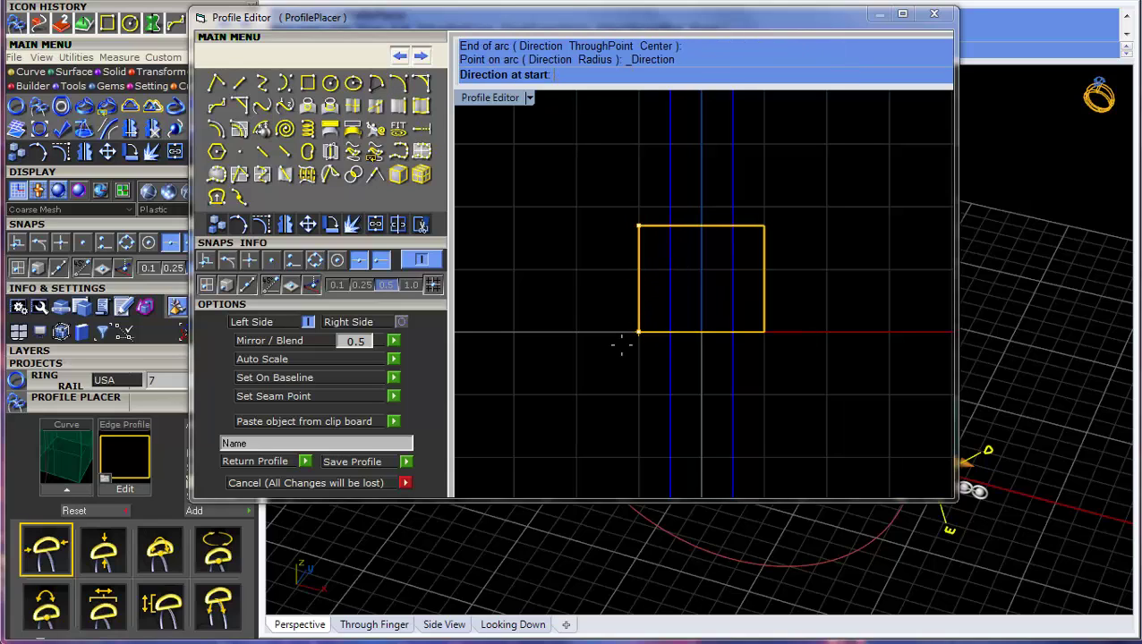
{"action": "left_click", "coordinate": [618, 352]}
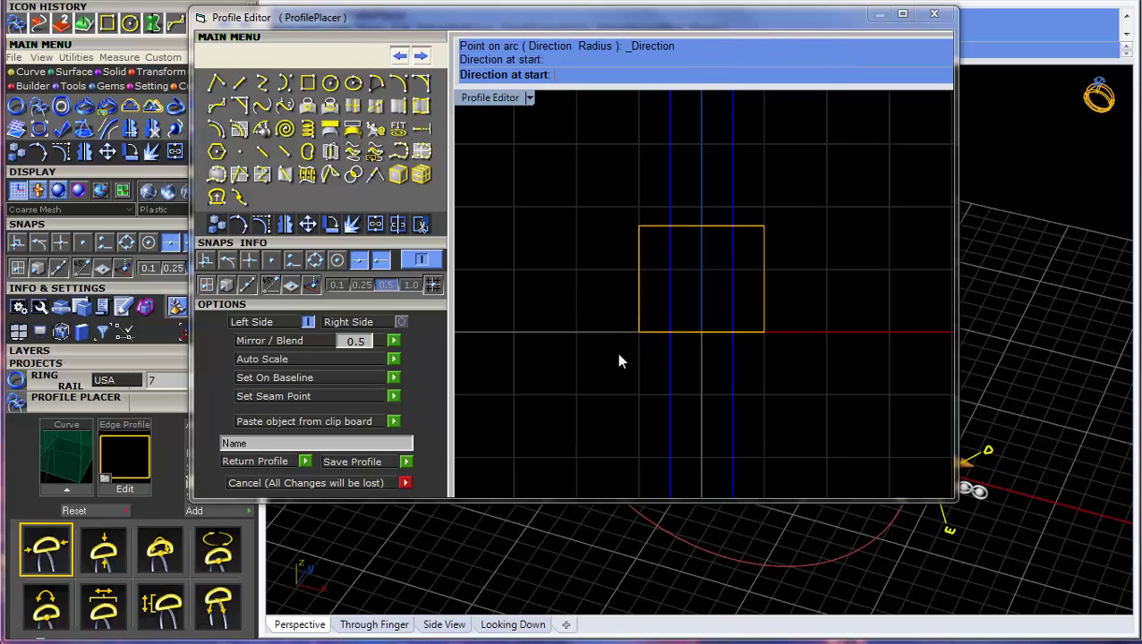
{"action": "left_click", "coordinate": [632, 269]}
{"action": "left_click", "coordinate": [285, 228]}
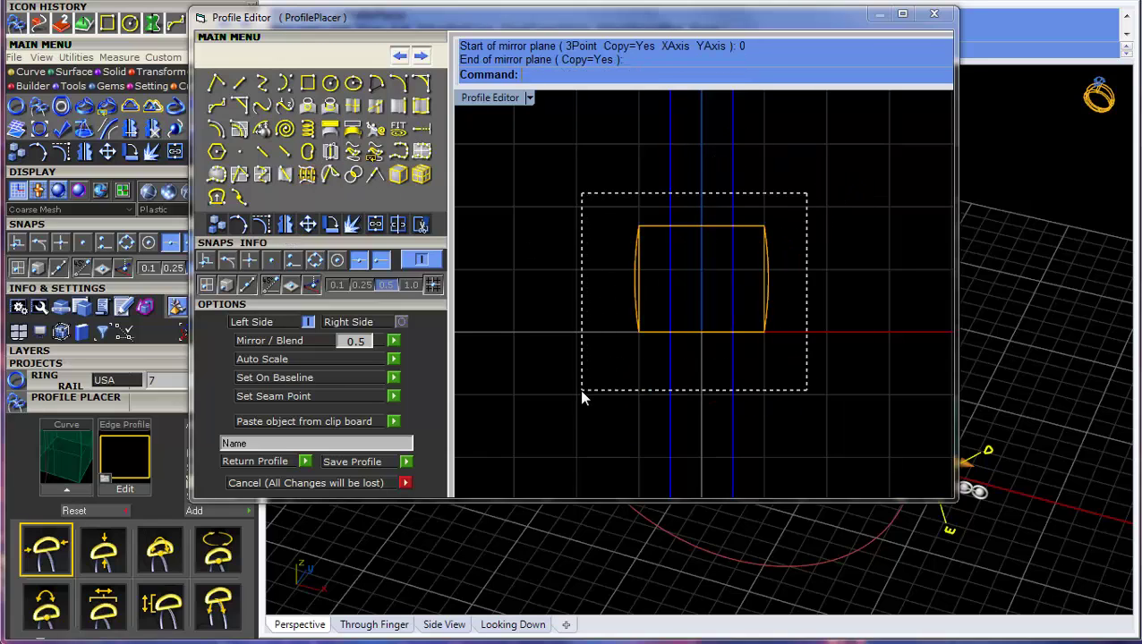
- Trim away the rectangle's two straight vertical sides inside the bowed arcs
{"action": "left_click_drag", "start_coordinate": [582, 393], "coordinate": [582, 391]}
{"action": "left_click", "coordinate": [418, 225]}
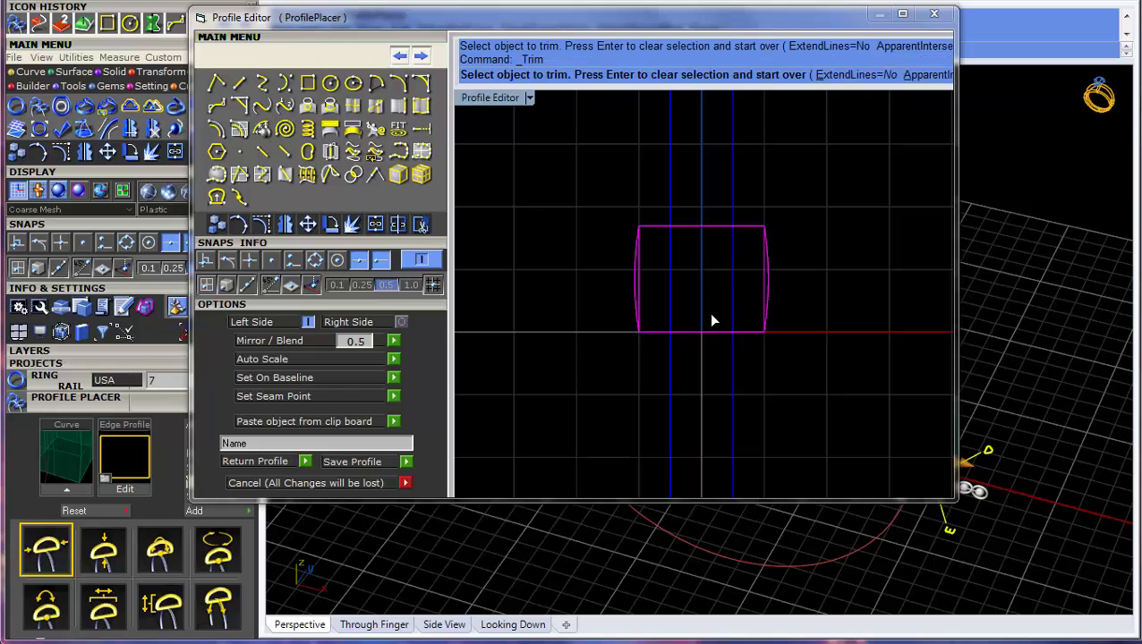
{"action": "left_click", "coordinate": [640, 293]}
{"action": "left_click", "coordinate": [764, 266]}
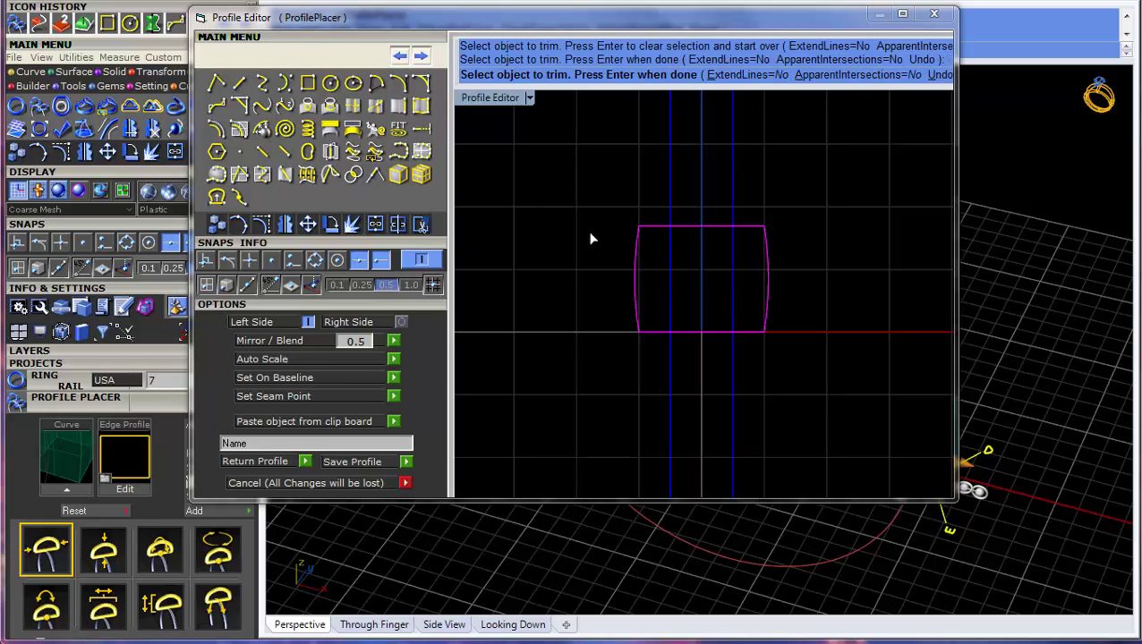
- Join the remaining curves into one closed profile and fillet its corners with a 0.250 radius
{"action": "left_click", "coordinate": [377, 225]}
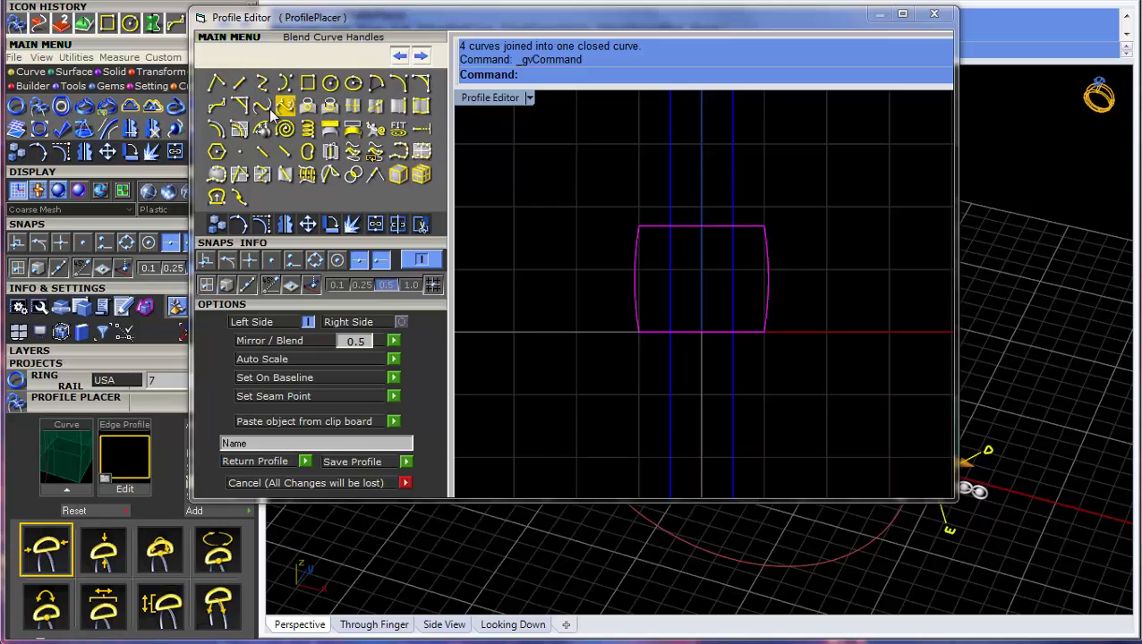
{"action": "left_click", "coordinate": [221, 111]}
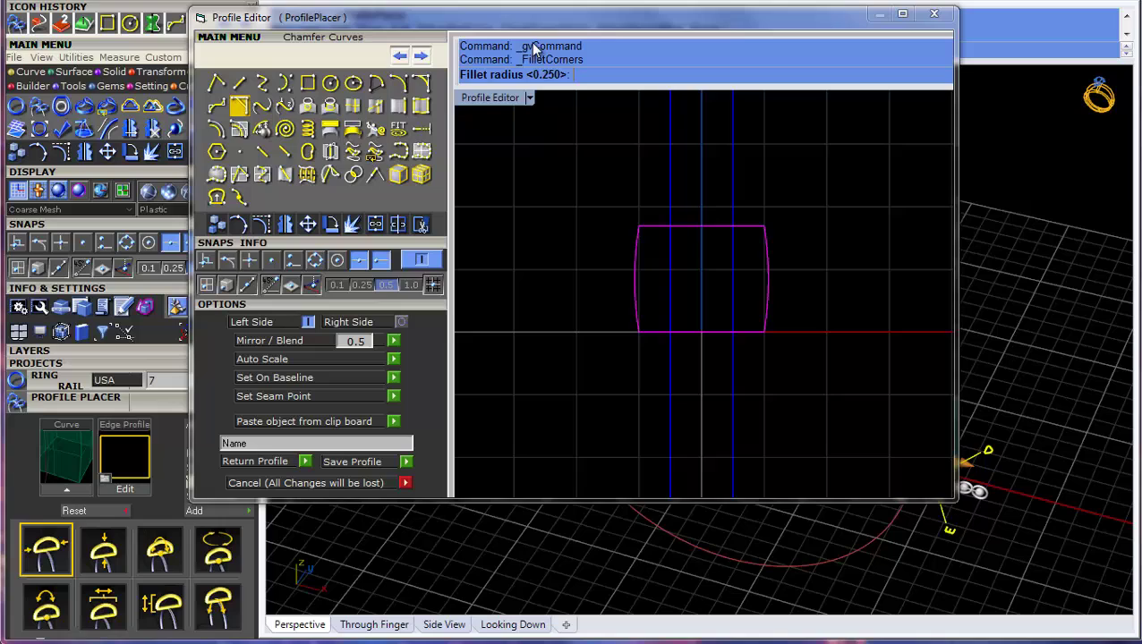
{"action": "key", "text": "Return"}
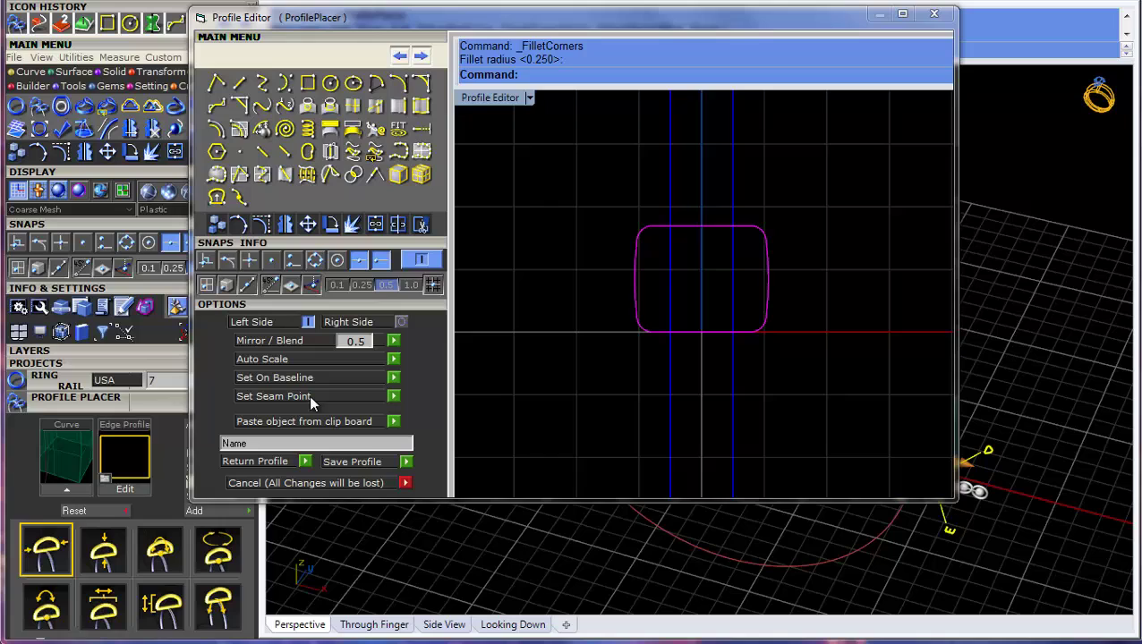
- Auto-scale the rounded profile, return it to the rail's lower end, and finish Profile Placer
{"action": "left_click", "coordinate": [391, 361]}
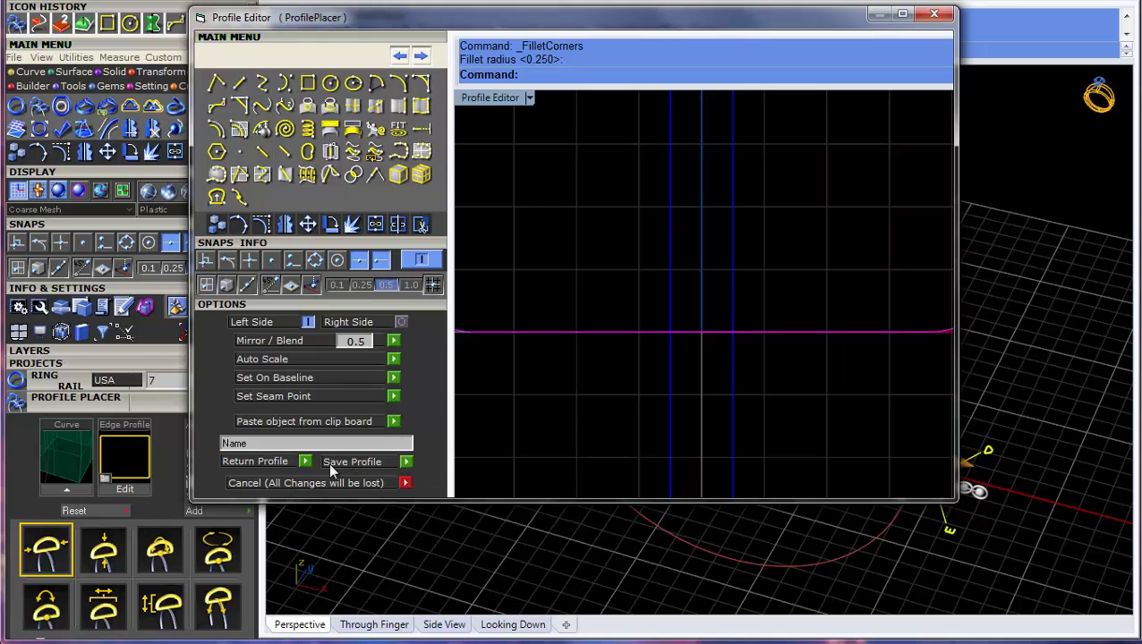
{"action": "left_click", "coordinate": [305, 461]}
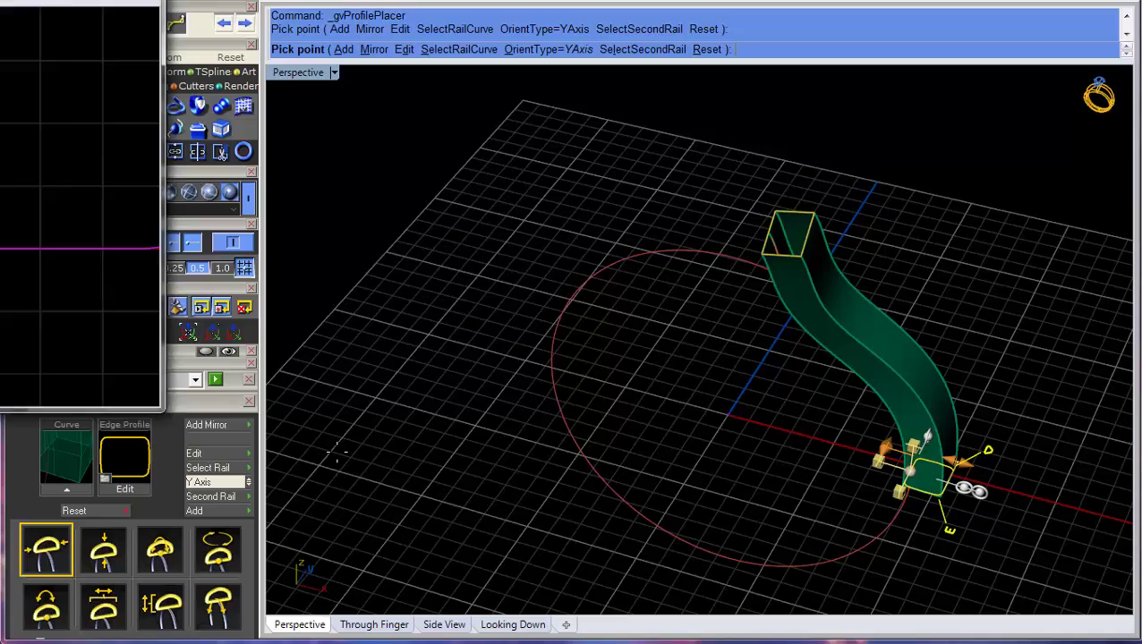
{"action": "right_click_drag", "start_coordinate": [784, 454], "coordinate": [787, 376]}
{"action": "right_click", "coordinate": [803, 512]}
{"action": "scroll", "coordinate": [900, 388], "scroll_direction": "up", "scroll_amount": 3}
{"action": "scroll", "coordinate": [900, 389], "scroll_direction": "down", "scroll_amount": 3}
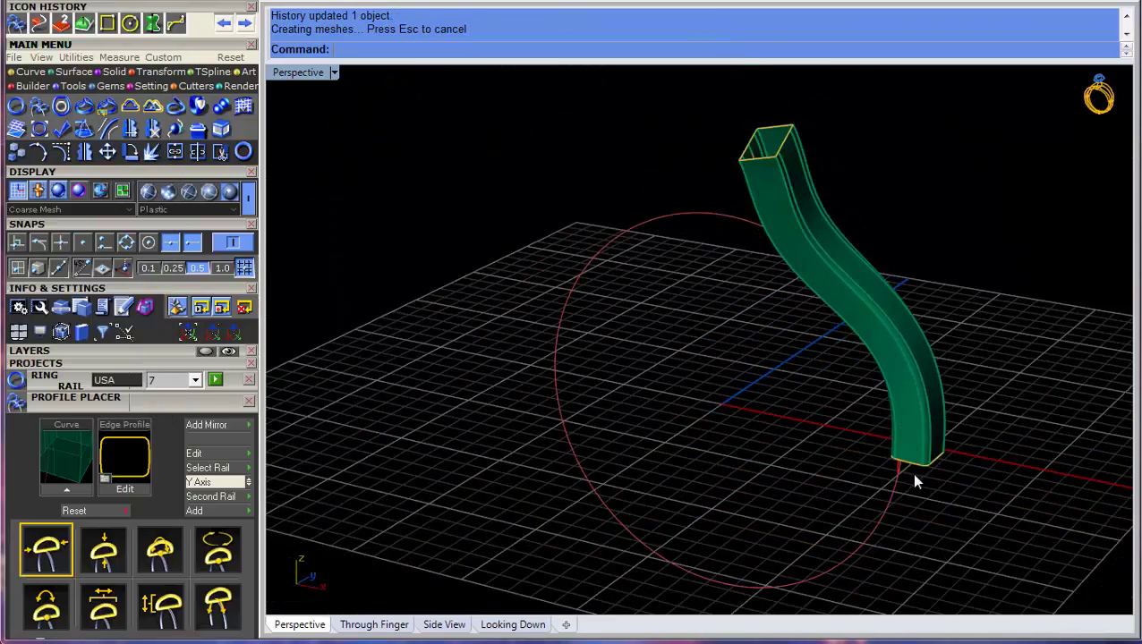
- Delete the swept body and the sharp-cornered rectangular profile at the rail's upper end
{"action": "left_click", "coordinate": [783, 153]}
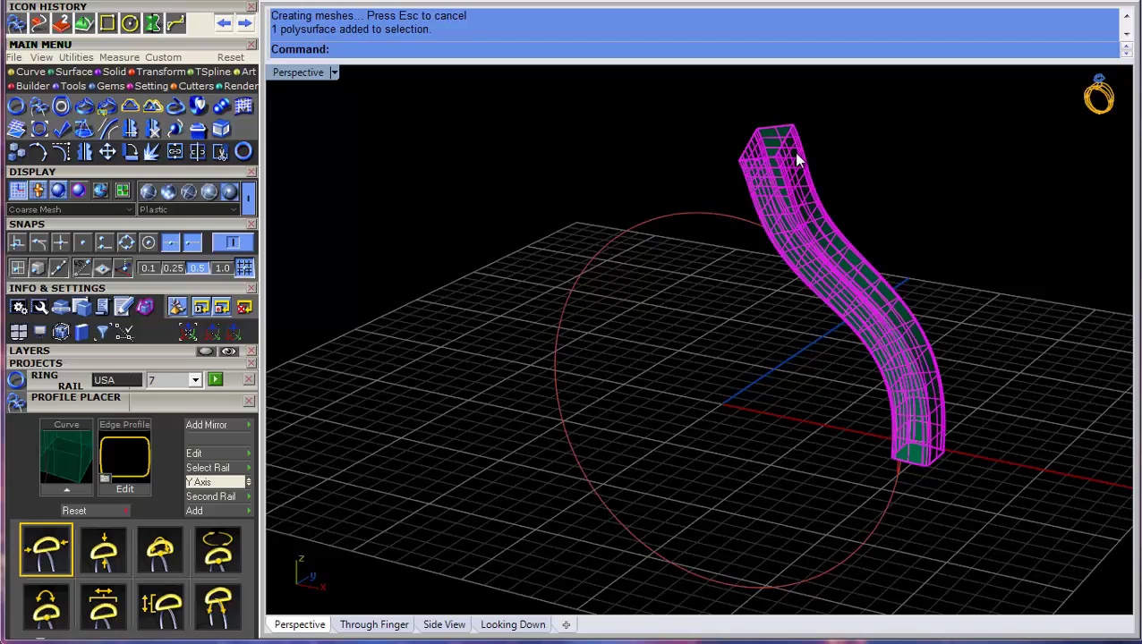
{"action": "key", "text": "Delete"}
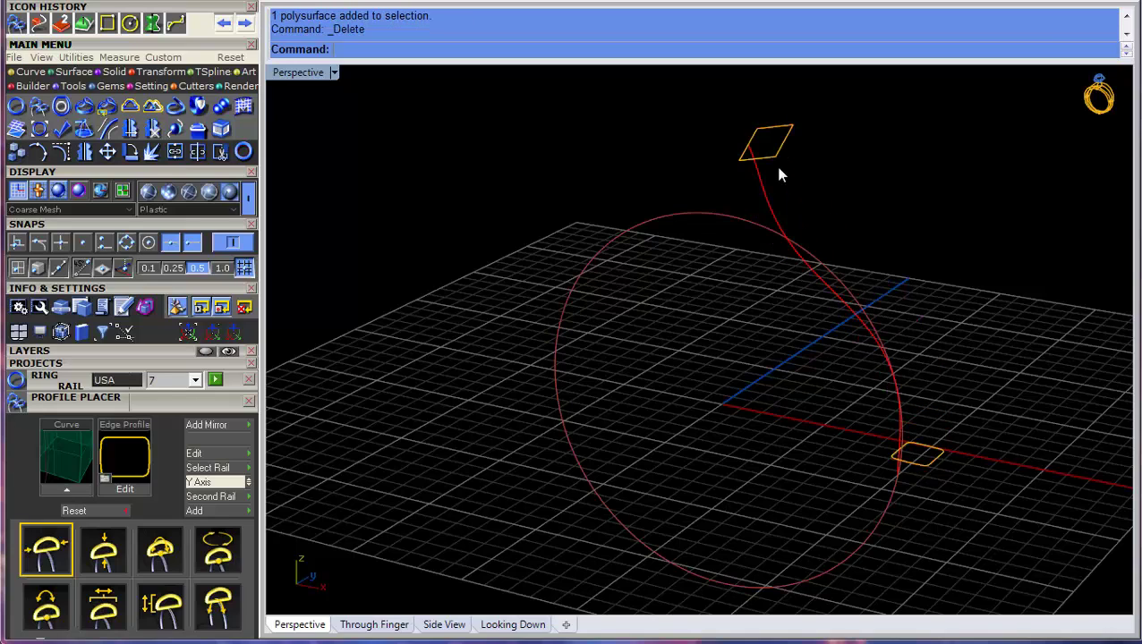
{"action": "left_click", "coordinate": [778, 154]}
{"action": "key", "text": "Delete"}
{"action": "left_click", "coordinate": [775, 178]}
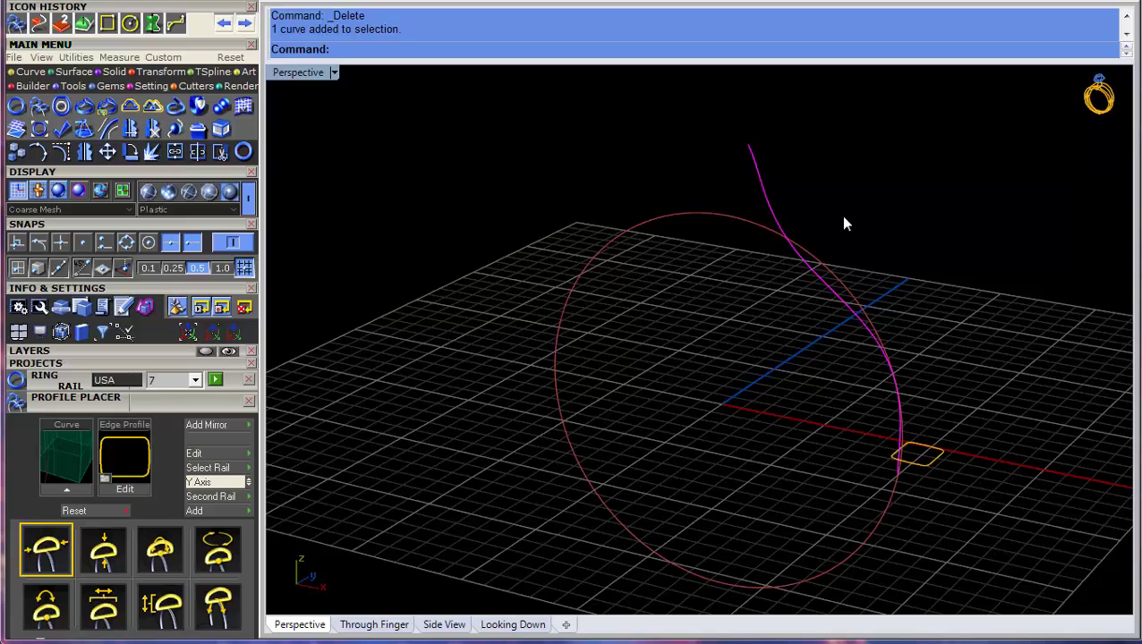
- Add a copy of the rounded lower profile at the upper end of the curved rail with Profile Placer
{"action": "scroll", "coordinate": [927, 455], "scroll_direction": "down", "scroll_amount": 2}
{"action": "left_click", "coordinate": [941, 452]}
{"action": "middle_click", "coordinate": [952, 430]}
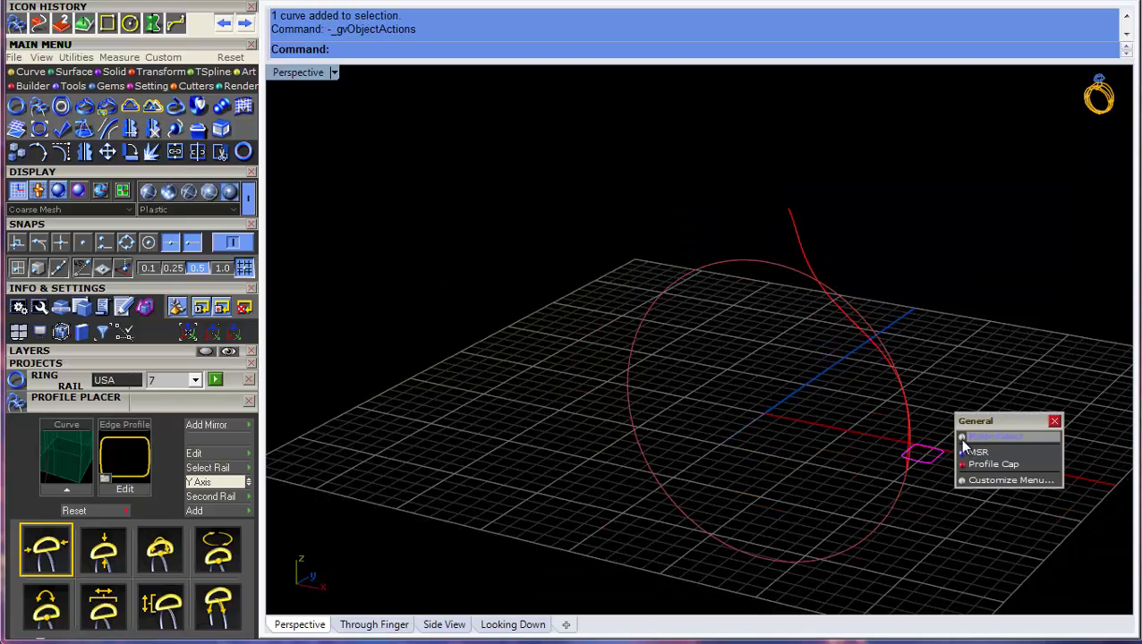
{"action": "left_click", "coordinate": [964, 449]}
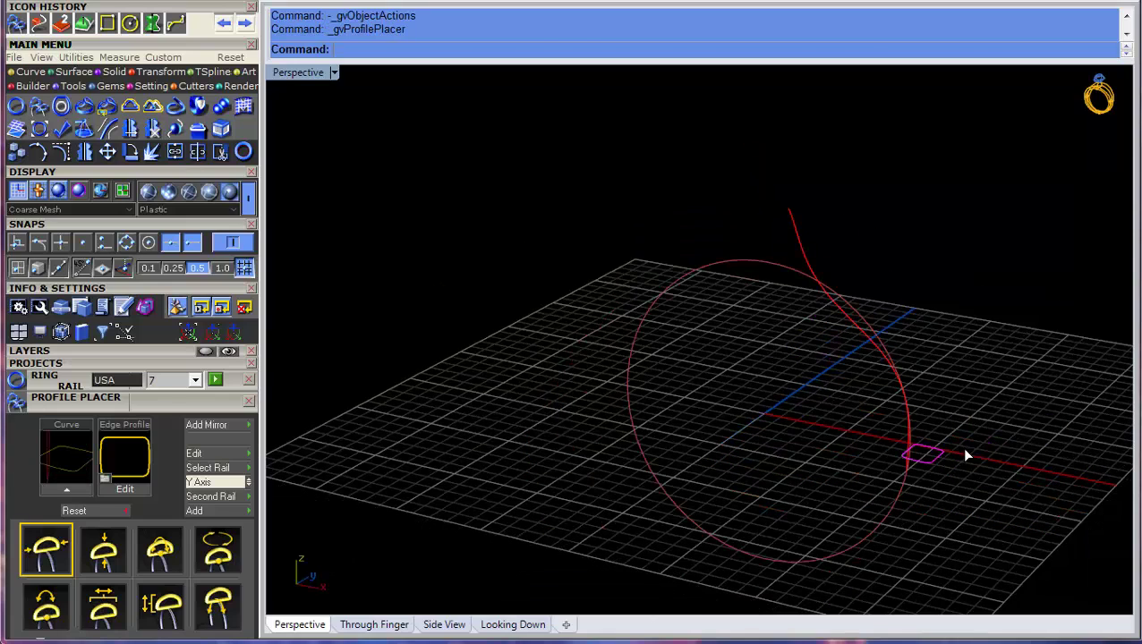
{"action": "left_click", "coordinate": [230, 515]}
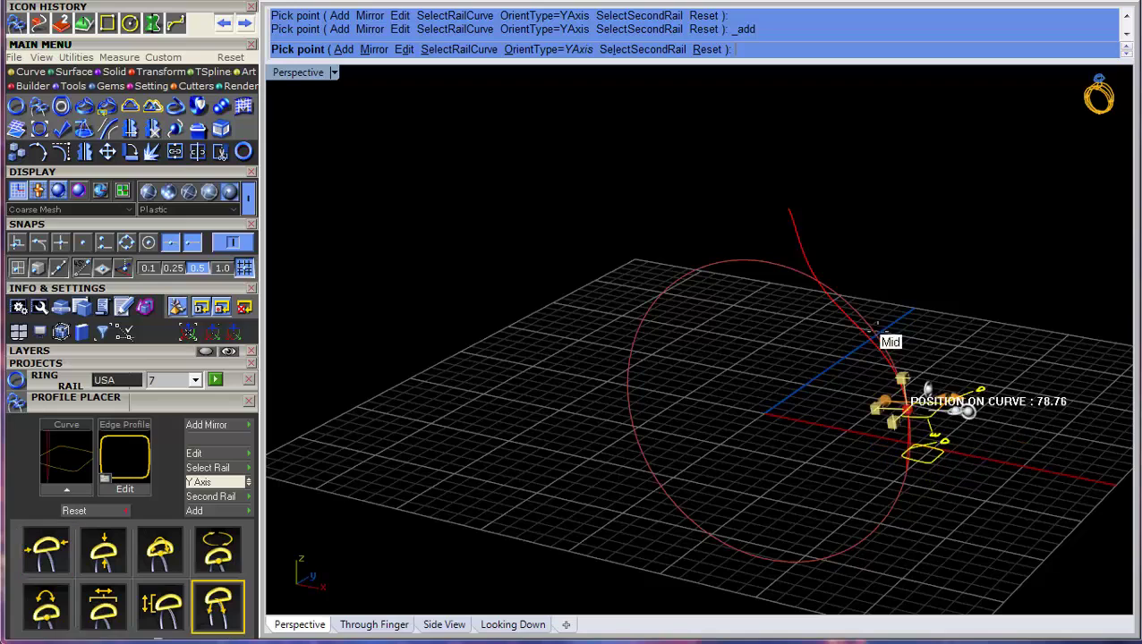
{"action": "left_click", "coordinate": [759, 141]}
- Roll the new upper profile around the rail so its orientation follows the arm, and finish Profile Placer
{"action": "right_click_drag", "start_coordinate": [819, 162], "coordinate": [833, 267]}
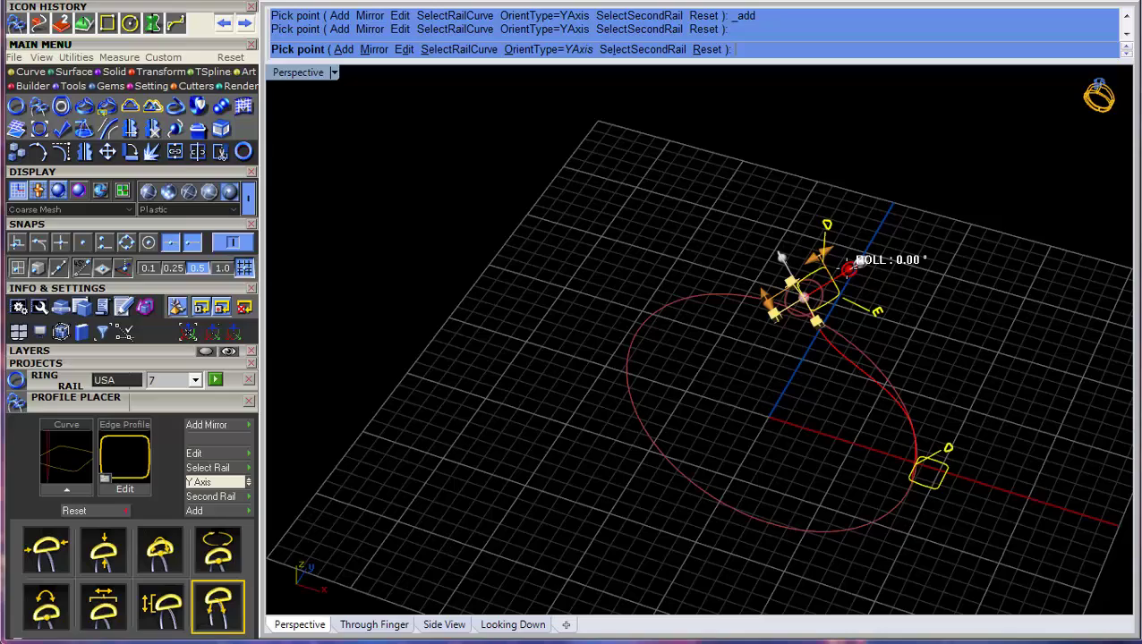
{"action": "left_click_drag", "start_coordinate": [850, 265], "coordinate": [845, 311]}
{"action": "right_click_drag", "start_coordinate": [767, 413], "coordinate": [675, 386], "text": "shift"}
{"action": "right_click", "coordinate": [674, 386]}
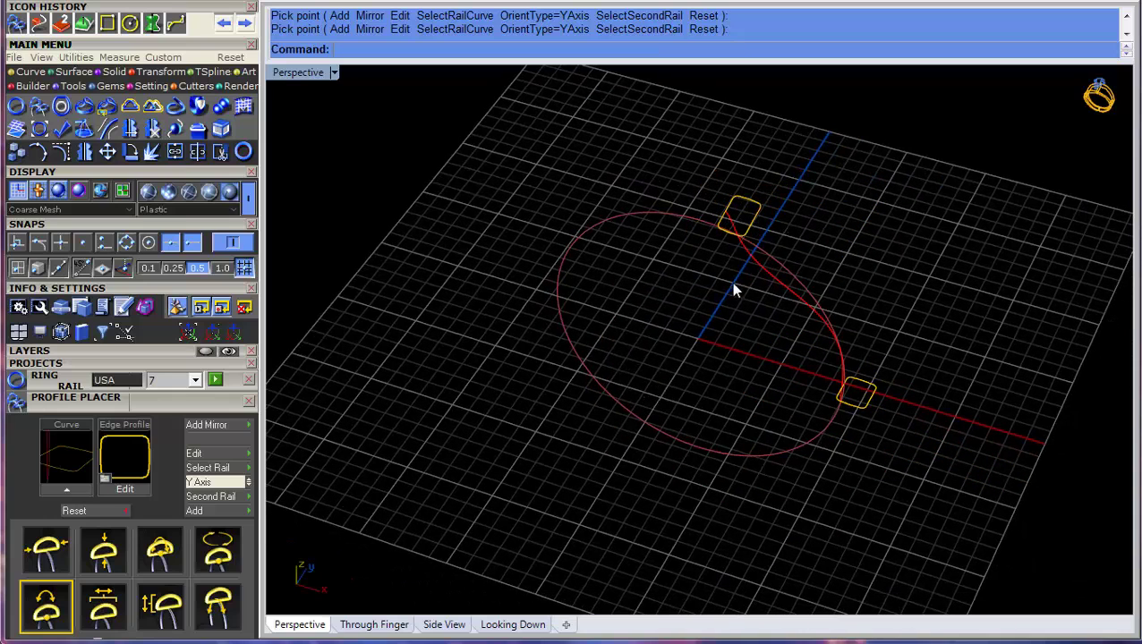
- Sweep the two rounded profiles along the curved rail, using Freeform style and the Do not simplify option
{"action": "left_click", "coordinate": [763, 266]}
{"action": "right_click", "coordinate": [759, 313]}
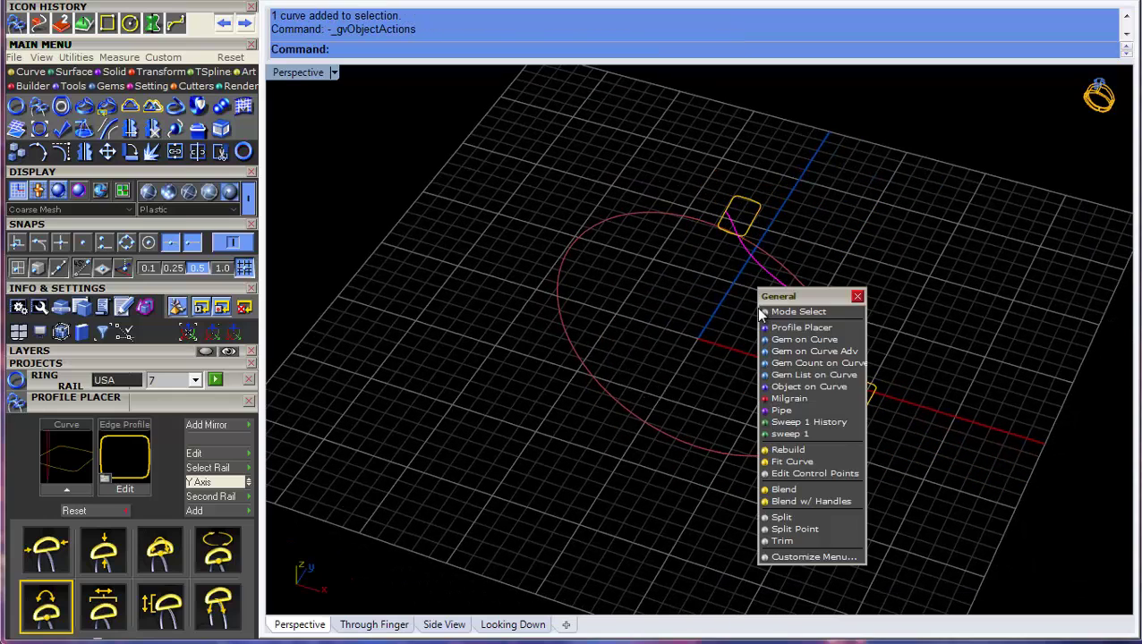
{"action": "left_click", "coordinate": [806, 443]}
{"action": "left_click", "coordinate": [852, 407]}
{"action": "left_click", "coordinate": [759, 206]}
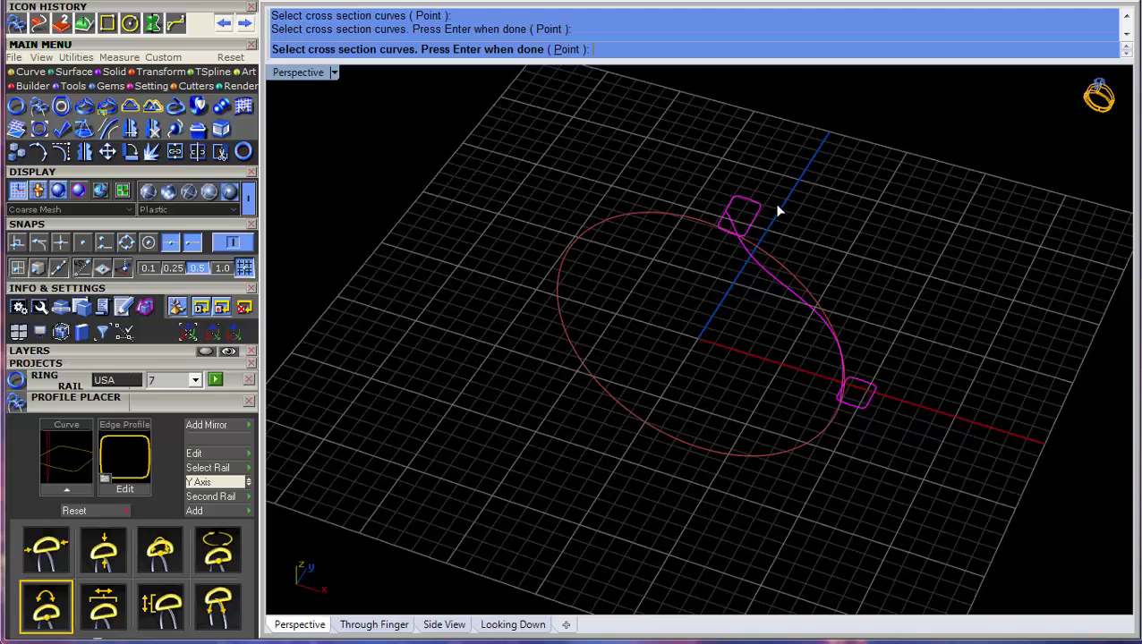
{"action": "right_click", "coordinate": [785, 202]}
{"action": "right_click", "coordinate": [785, 203]}
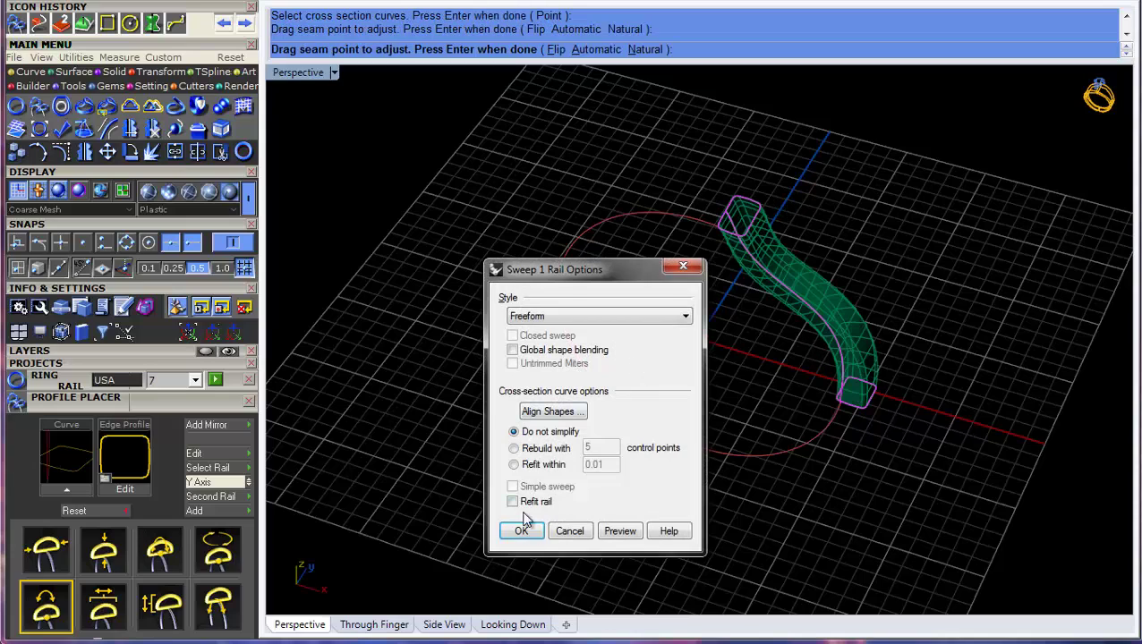
{"action": "left_click", "coordinate": [522, 531]}
- Examine the new swept arm from several sides, checking its bowed surfaces and rounded edges along the curve
{"action": "right_click_drag", "start_coordinate": [537, 476], "coordinate": [764, 342]}
{"action": "double_click", "coordinate": [311, 71]}
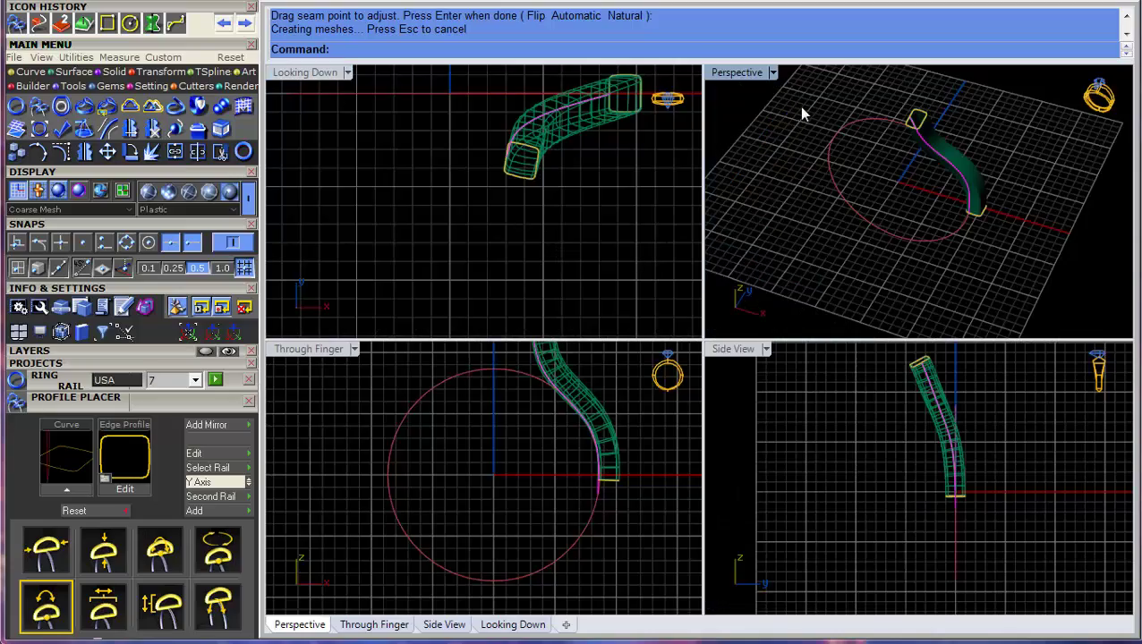
{"action": "double_click", "coordinate": [750, 77]}
{"action": "right_click_drag", "start_coordinate": [907, 186], "coordinate": [829, 268]}
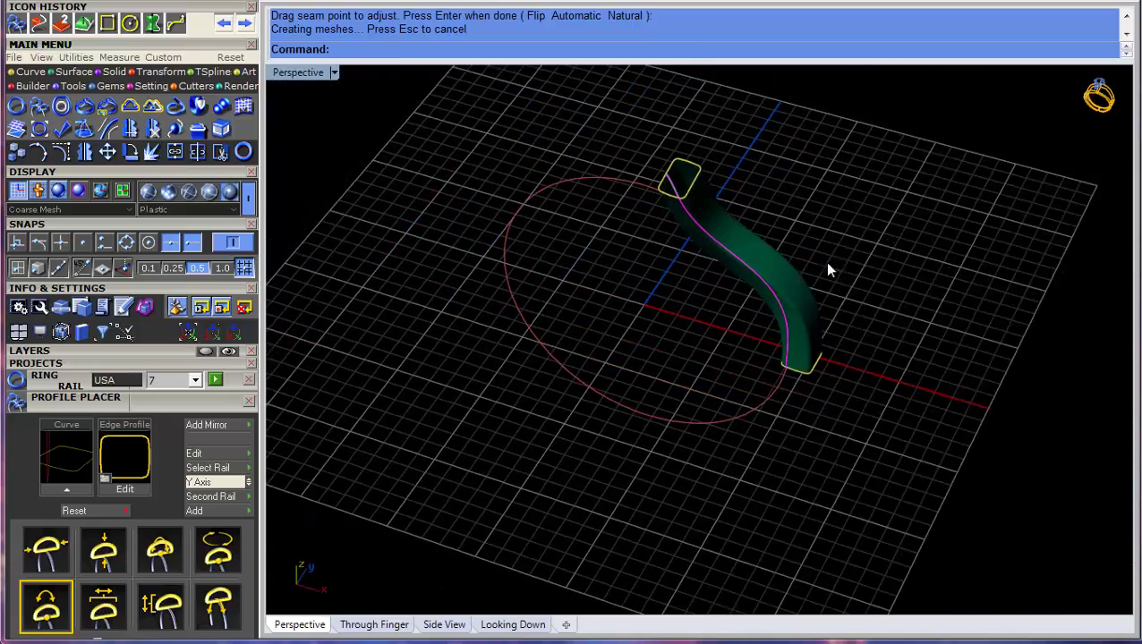
{"action": "scroll", "coordinate": [770, 300], "scroll_direction": "up", "scroll_amount": 3}
{"action": "scroll", "coordinate": [769, 302], "scroll_direction": "down", "scroll_amount": 5}
{"action": "right_click_drag", "start_coordinate": [781, 336], "coordinate": [704, 259]}
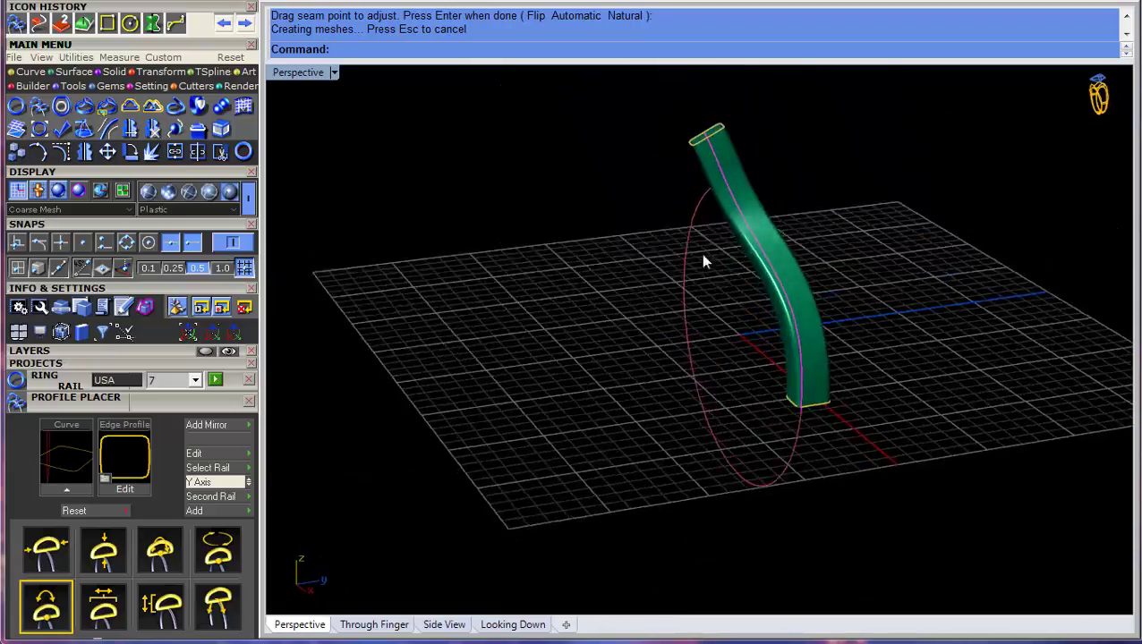
{"action": "scroll", "coordinate": [773, 242], "scroll_direction": "up", "scroll_amount": 6}
{"action": "right_click_drag", "start_coordinate": [848, 302], "coordinate": [1037, 326]}
{"action": "scroll", "coordinate": [1101, 283], "scroll_direction": "up", "scroll_amount": 3}
{"action": "right_click_drag", "start_coordinate": [1102, 284], "coordinate": [635, 351]}
{"action": "scroll", "coordinate": [706, 279], "scroll_direction": "down", "scroll_amount": 4}
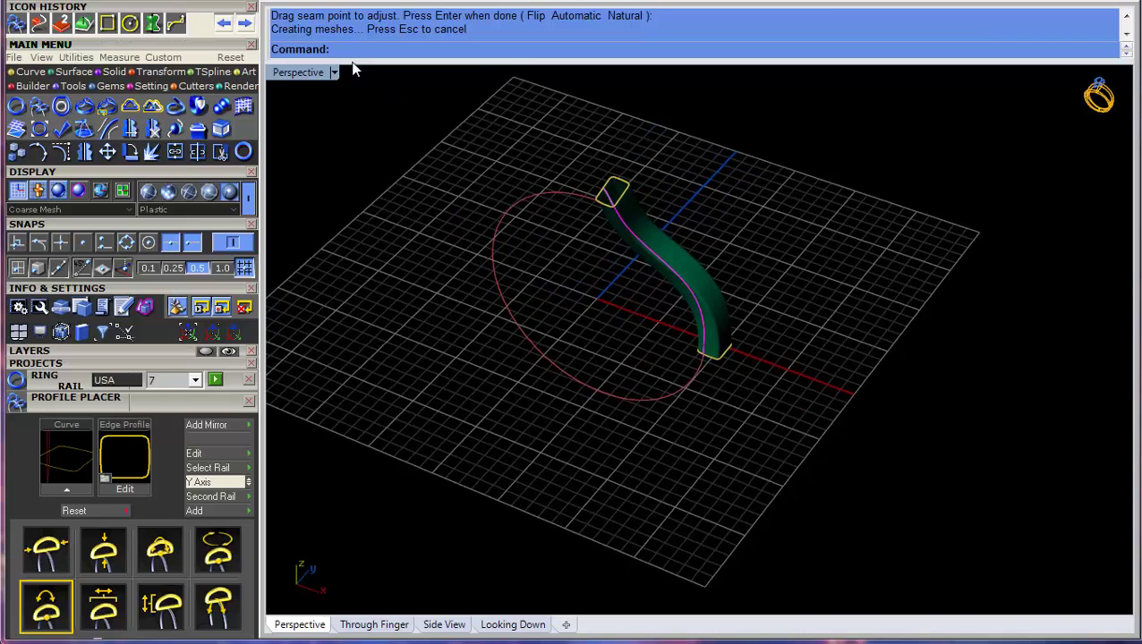
- Flip the curved rail into the other three quadrants with Quad Flip Builder, using the lower-right quadrant as the source
{"action": "left_click", "coordinate": [143, 72]}
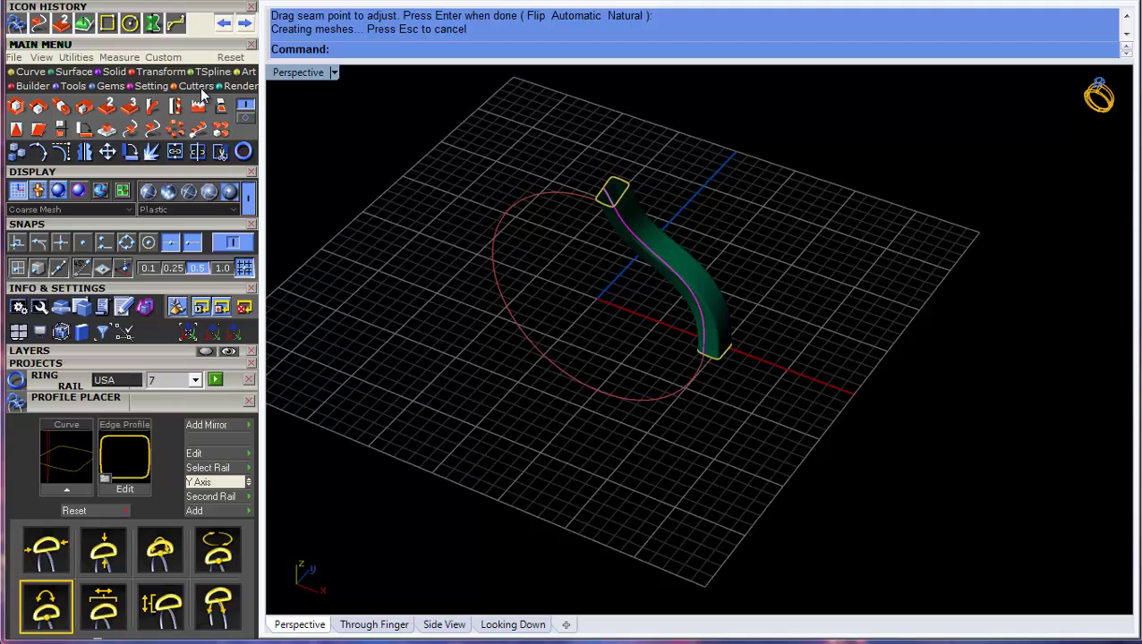
{"action": "left_click", "coordinate": [199, 106]}
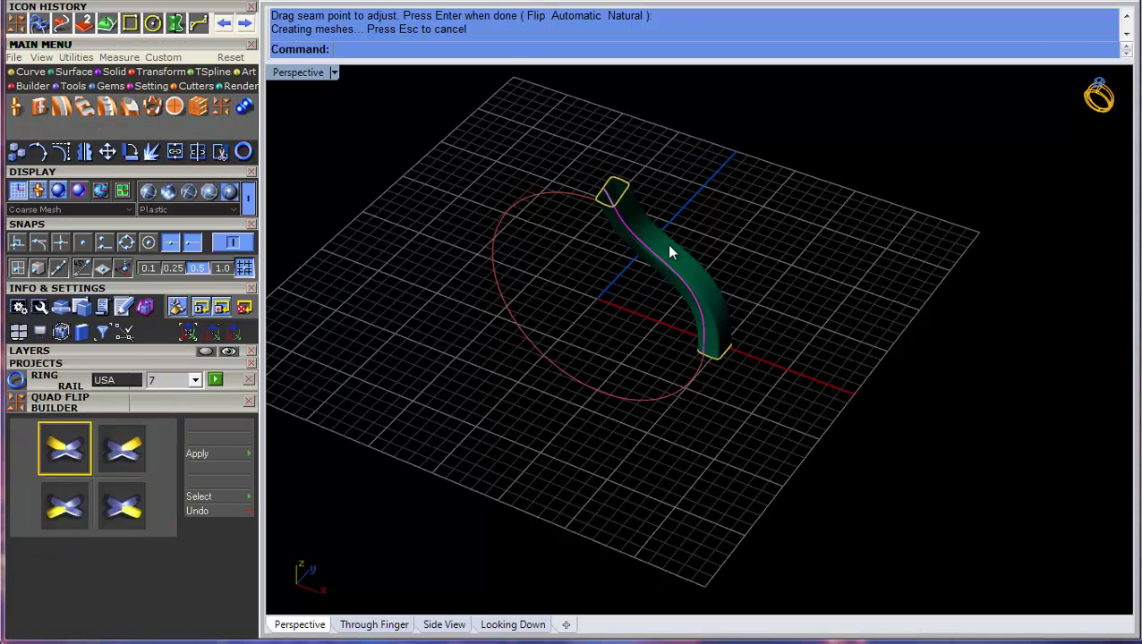
{"action": "double_click", "coordinate": [301, 74]}
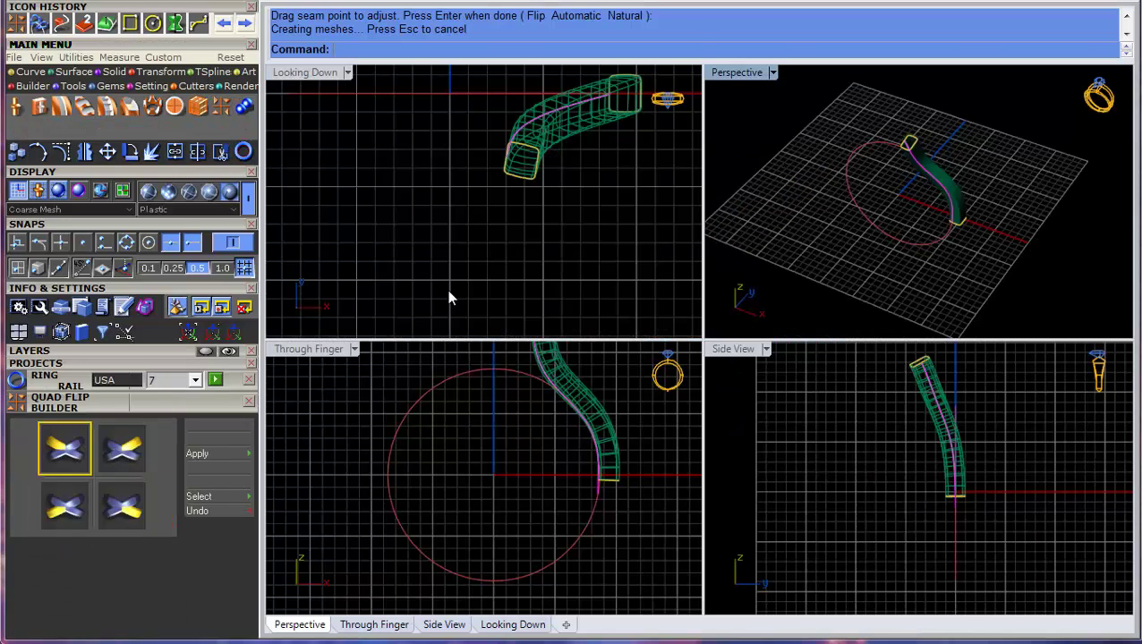
{"action": "scroll", "coordinate": [528, 188], "scroll_direction": "down", "scroll_amount": 5}
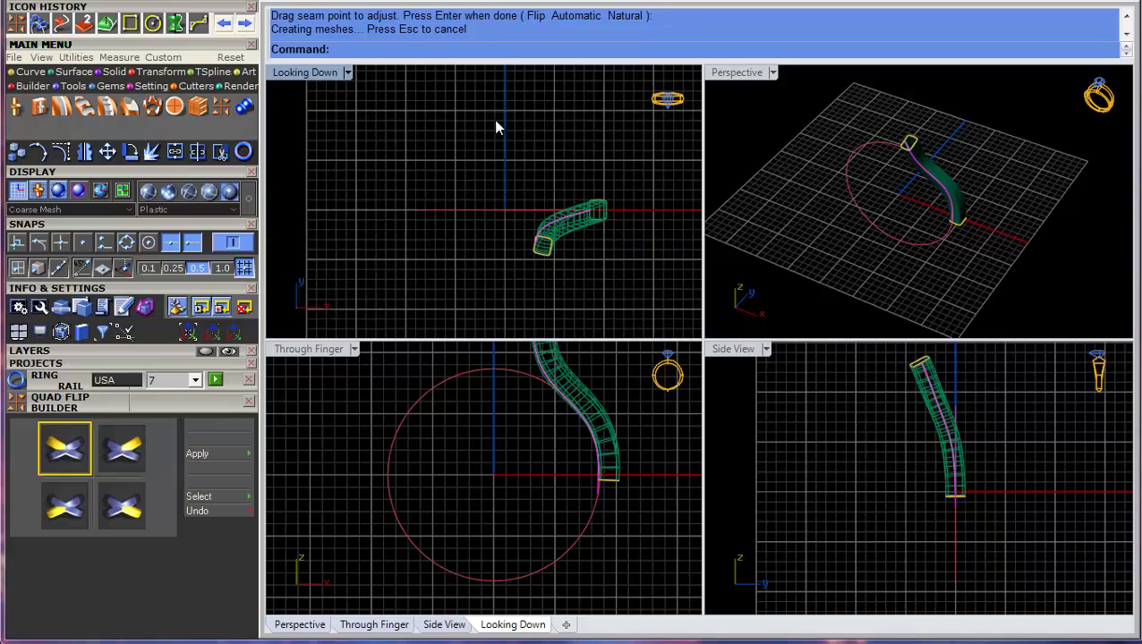
{"action": "right_click_drag", "start_coordinate": [605, 269], "coordinate": [528, 255]}
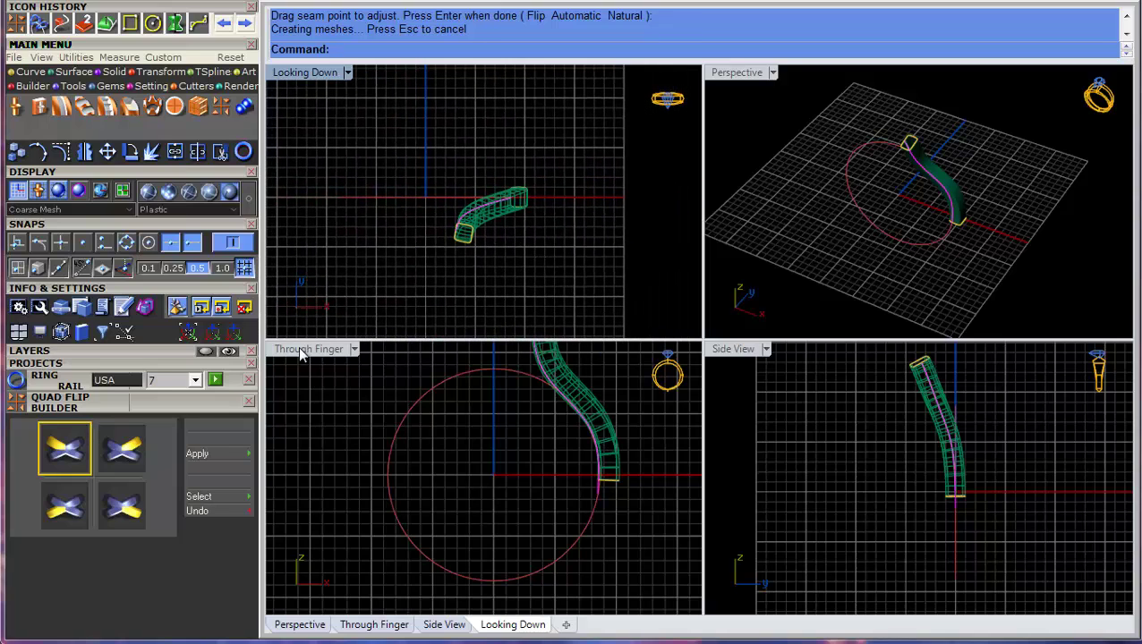
{"action": "left_click", "coordinate": [122, 524]}
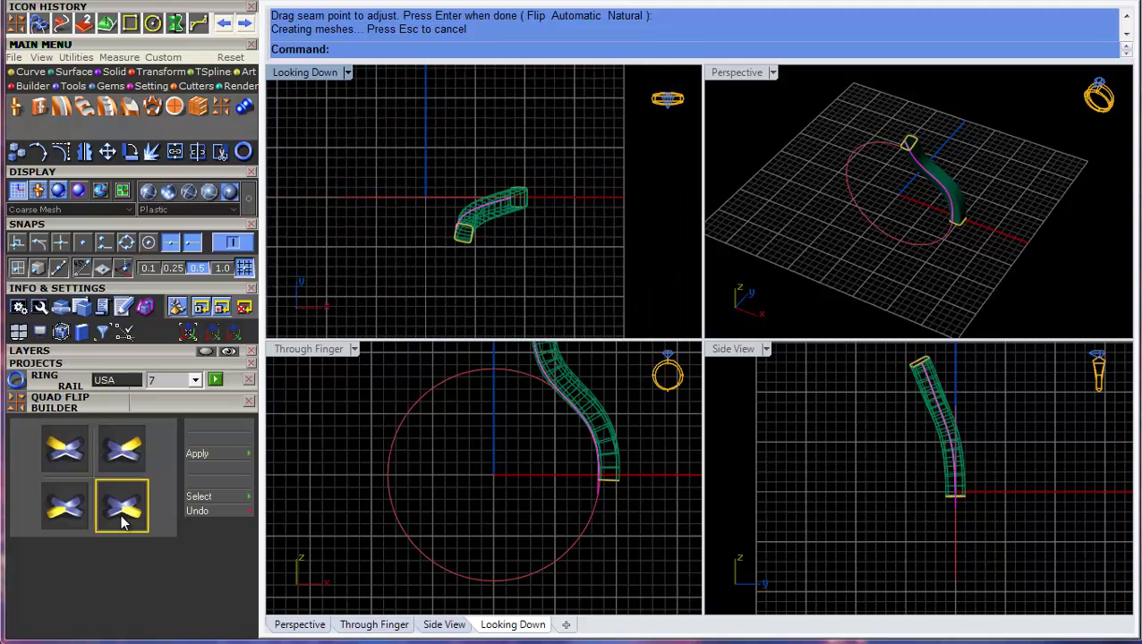
{"action": "left_click", "coordinate": [201, 455]}
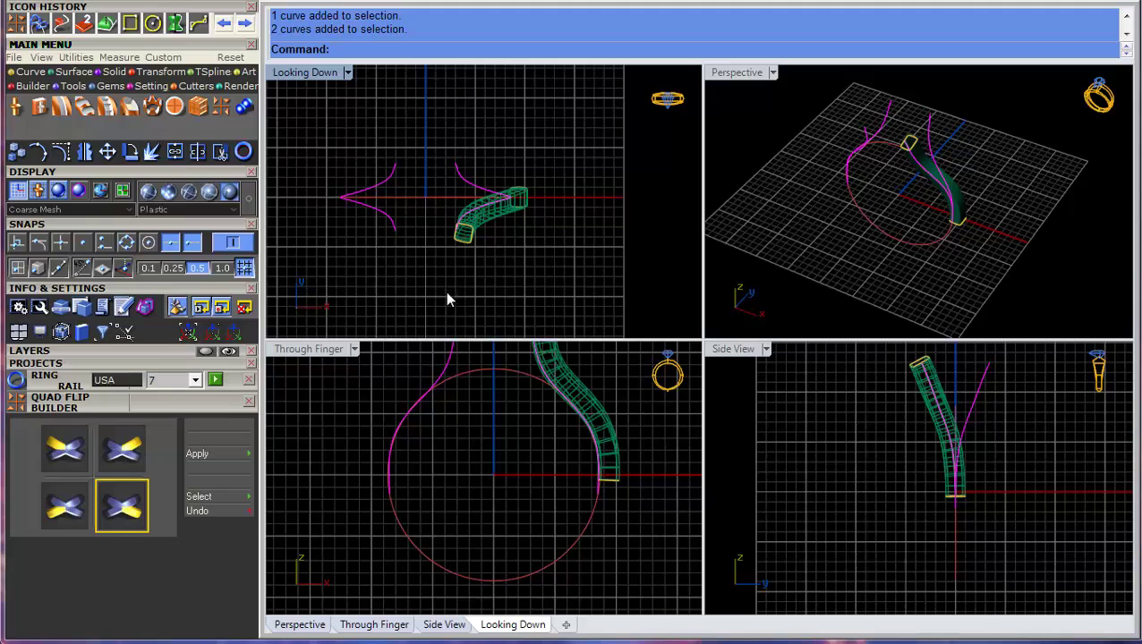
- Flip the swept arm into the other three quadrants with Quad Flip Builder and set the Perspective view to Shaded display
{"action": "key", "text": "ctrl+a"}
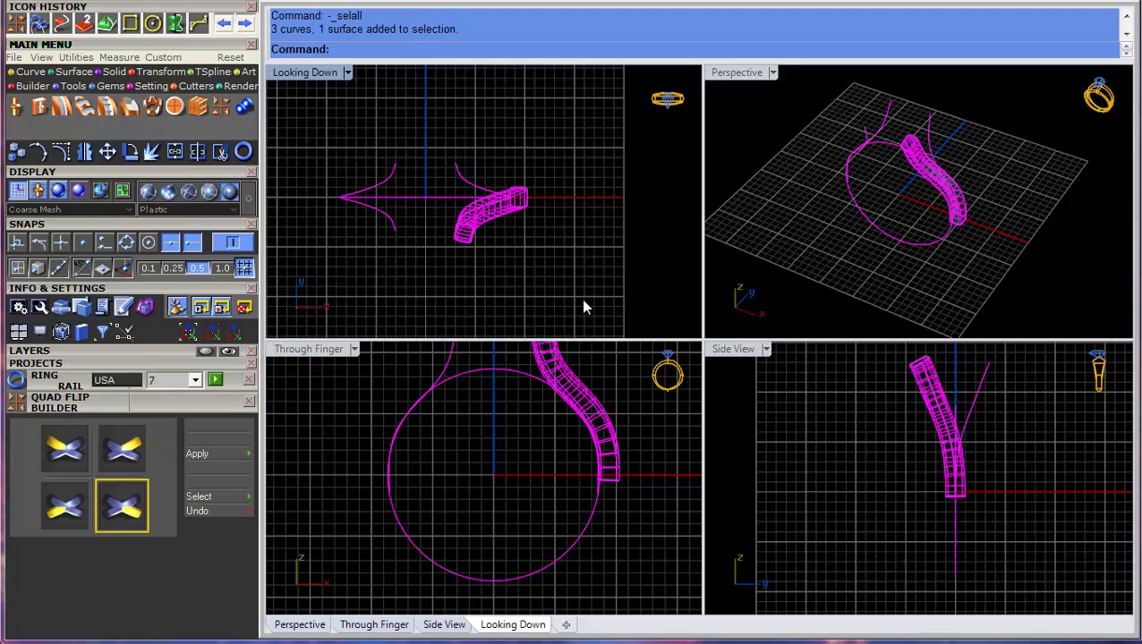
{"action": "key", "text": "Escape"}
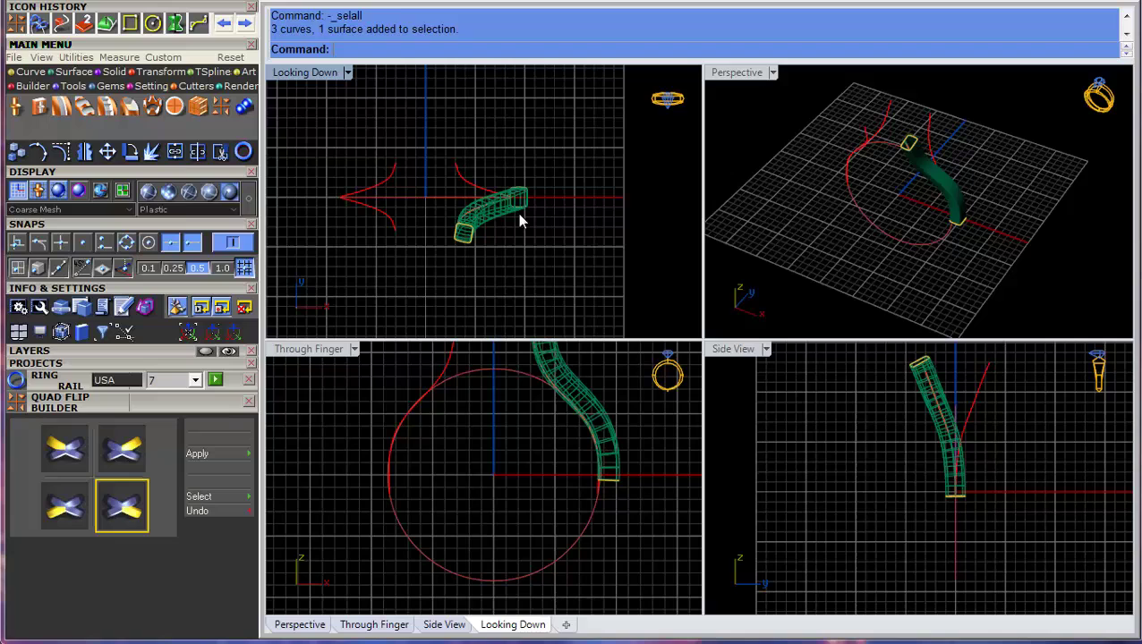
{"action": "left_click", "coordinate": [504, 226]}
{"action": "left_click", "coordinate": [203, 465]}
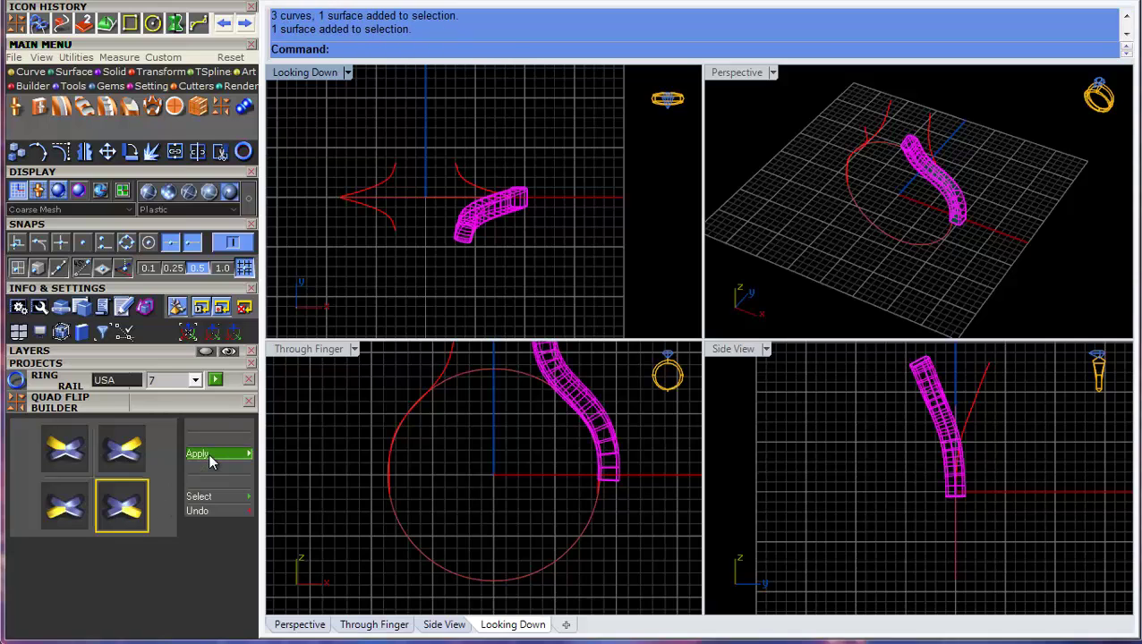
{"action": "scroll", "coordinate": [852, 231], "scroll_direction": "up", "scroll_amount": 3}
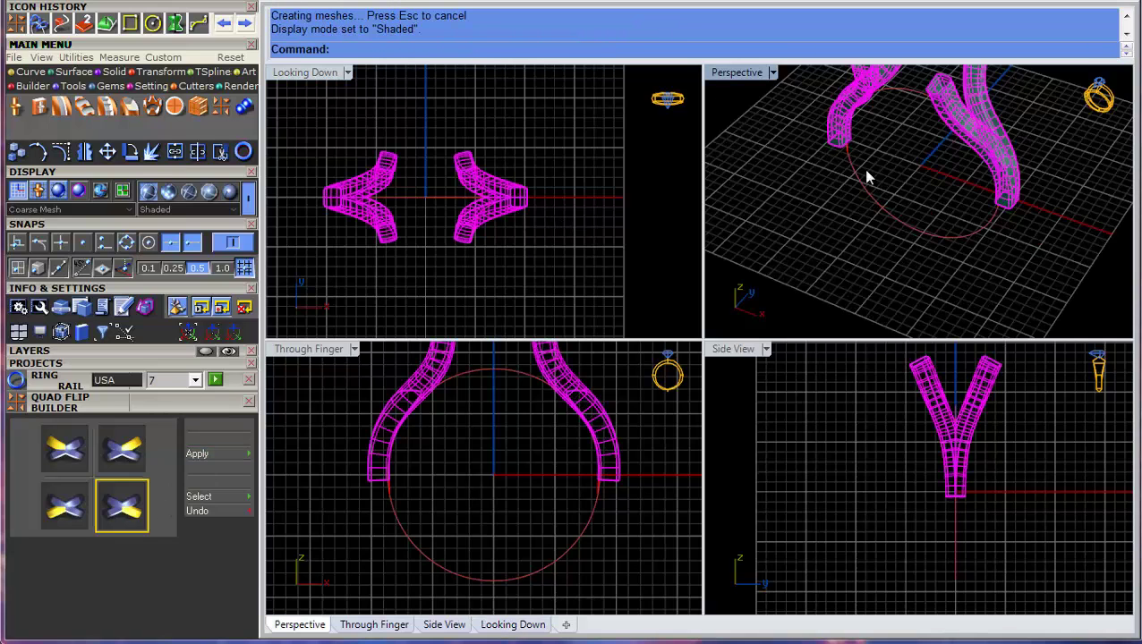
{"action": "scroll", "coordinate": [864, 171], "scroll_direction": "down", "scroll_amount": 5}
{"action": "mouse_move", "coordinate": [865, 171]}
{"action": "right_mouse_down"}
{"action": "mouse_move", "coordinate": [826, 230]}
{"action": "mouse_move", "coordinate": [785, 152]}
{"action": "mouse_move", "coordinate": [884, 209]}
{"action": "mouse_move", "coordinate": [1025, 235]}
{"action": "mouse_move", "coordinate": [1081, 123]}
{"action": "mouse_move", "coordinate": [884, 109]}
{"action": "mouse_move", "coordinate": [797, 240]}
{"action": "mouse_move", "coordinate": [905, 214]}
{"action": "mouse_move", "coordinate": [950, 226]}
{"action": "mouse_move", "coordinate": [924, 289]}
{"action": "mouse_move", "coordinate": [854, 187]}
{"action": "mouse_move", "coordinate": [877, 152]}
{"action": "mouse_move", "coordinate": [860, 120]}
{"action": "mouse_move", "coordinate": [913, 219]}
{"action": "mouse_move", "coordinate": [968, 229]}
{"action": "mouse_move", "coordinate": [962, 187]}
{"action": "mouse_move", "coordinate": [913, 217]}
{"action": "mouse_move", "coordinate": [891, 181]}
{"action": "right_mouse_up"}
{"action": "left_click", "coordinate": [864, 224]}
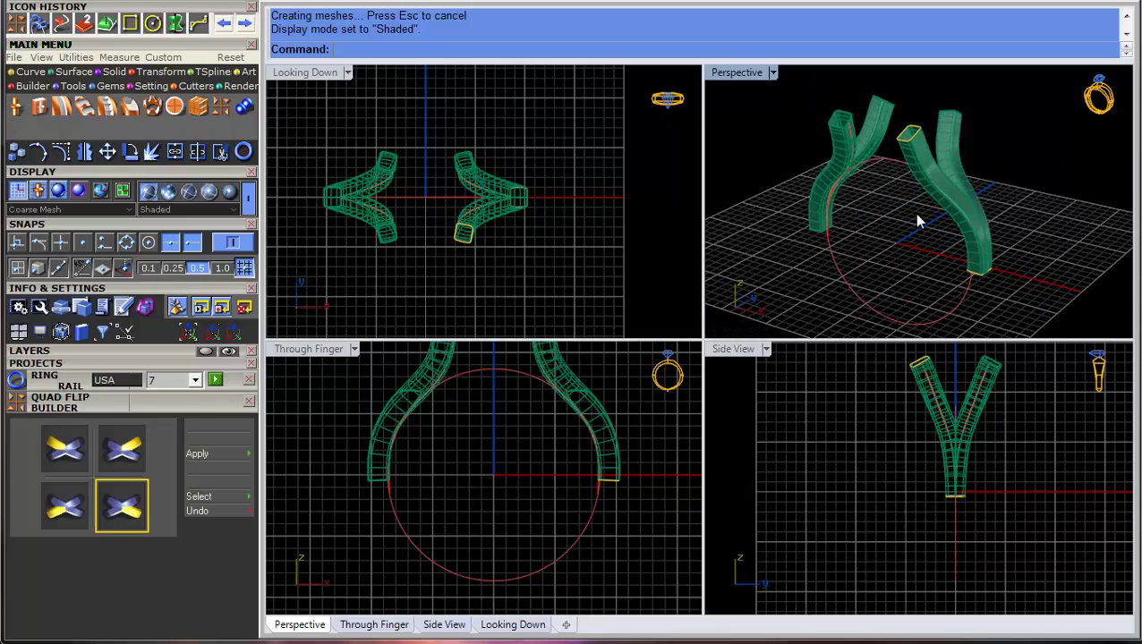
- Add a rounded edge profile at the lowest point of the circular ring rail with Profile Placer
{"action": "right_click_drag", "start_coordinate": [917, 221], "coordinate": [900, 294]}
{"action": "scroll", "coordinate": [899, 220], "scroll_direction": "down", "scroll_amount": 6}
{"action": "scroll", "coordinate": [908, 217], "scroll_direction": "up", "scroll_amount": 5}
{"action": "left_click", "coordinate": [904, 289]}
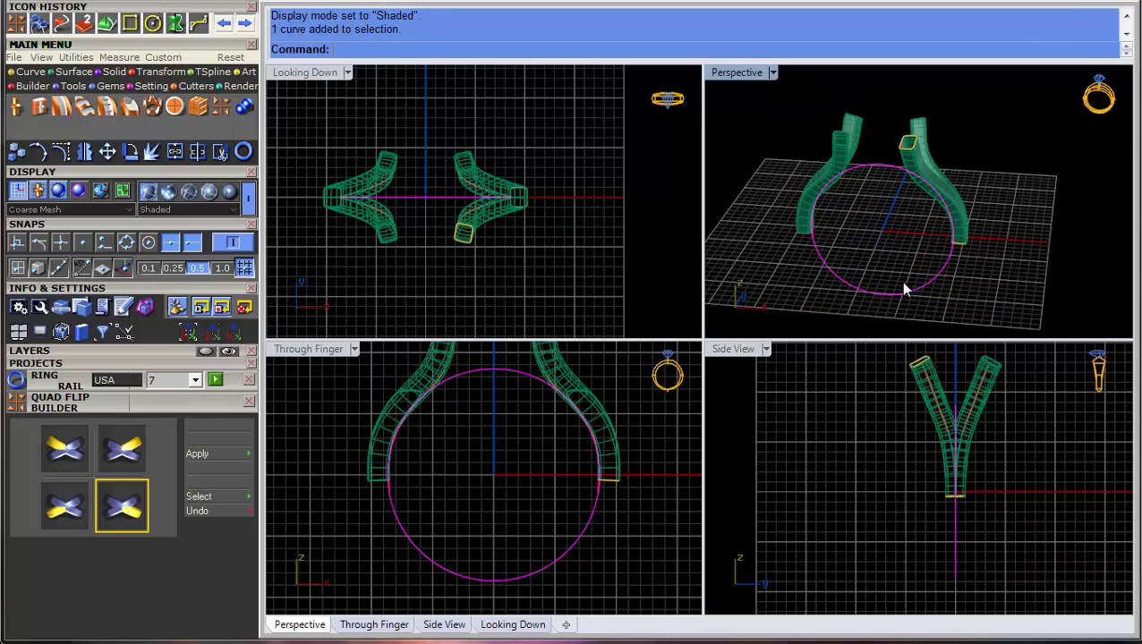
{"action": "middle_click", "coordinate": [862, 217]}
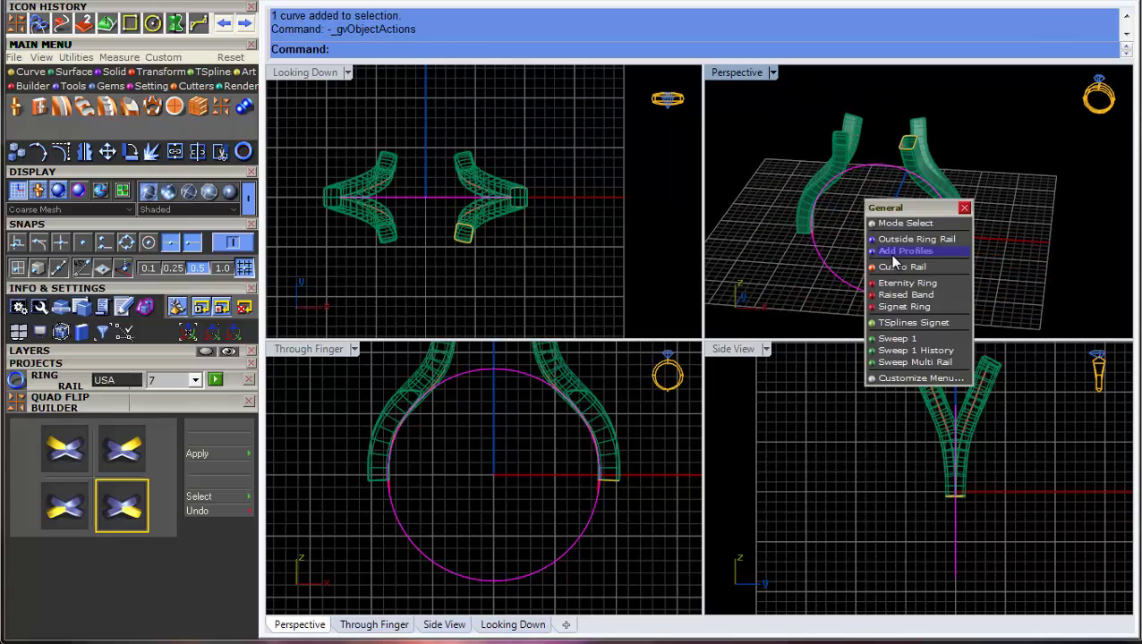
{"action": "left_click", "coordinate": [897, 254]}
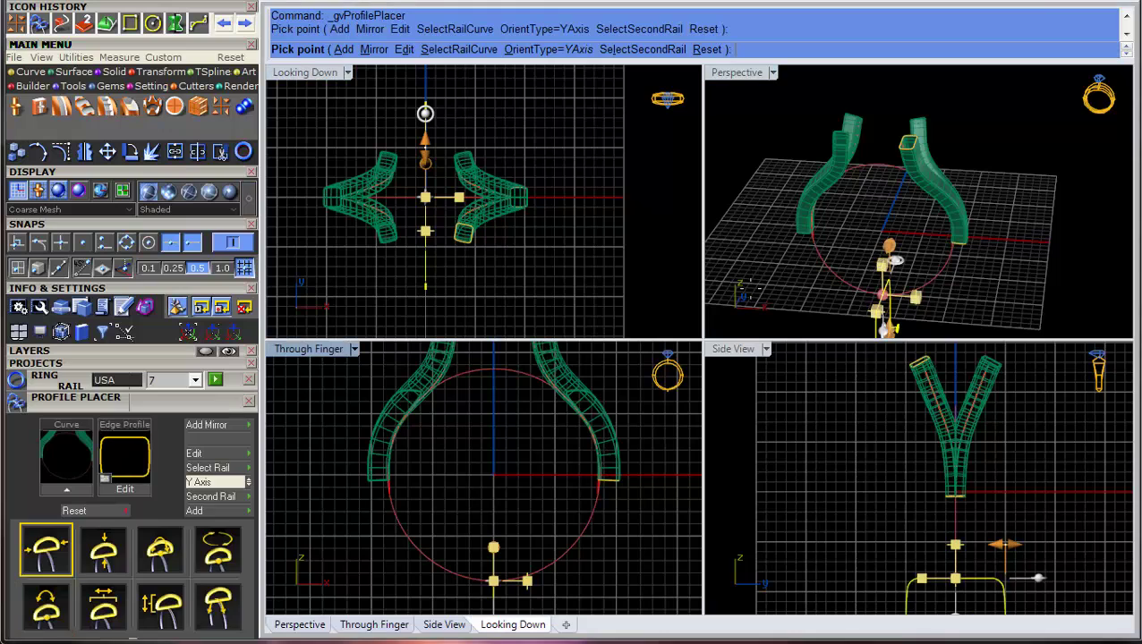
- Resize the bottom profile to about 1.6 mm wide and 1.7 mm high and place it on the ring rail
{"action": "mouse_move", "coordinate": [889, 257]}
{"action": "right_mouse_down"}
{"action": "mouse_move", "coordinate": [767, 247]}
{"action": "mouse_move", "coordinate": [890, 276]}
{"action": "right_mouse_up"}
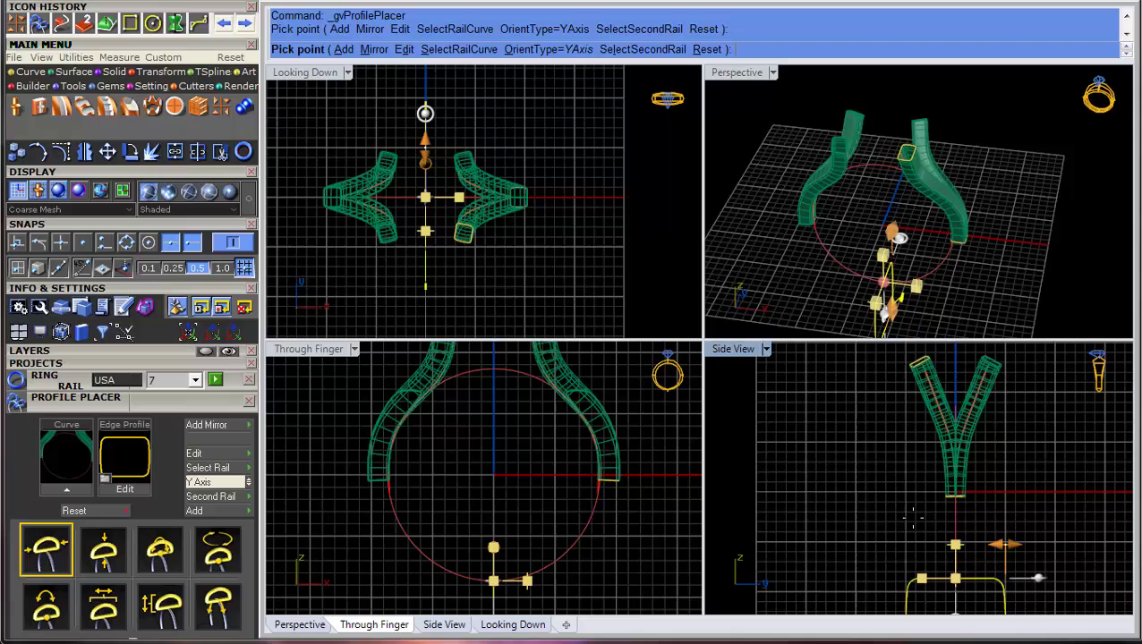
{"action": "scroll", "coordinate": [928, 472], "scroll_direction": "down", "scroll_amount": 2}
{"action": "right_click_drag", "start_coordinate": [959, 516], "coordinate": [920, 459]}
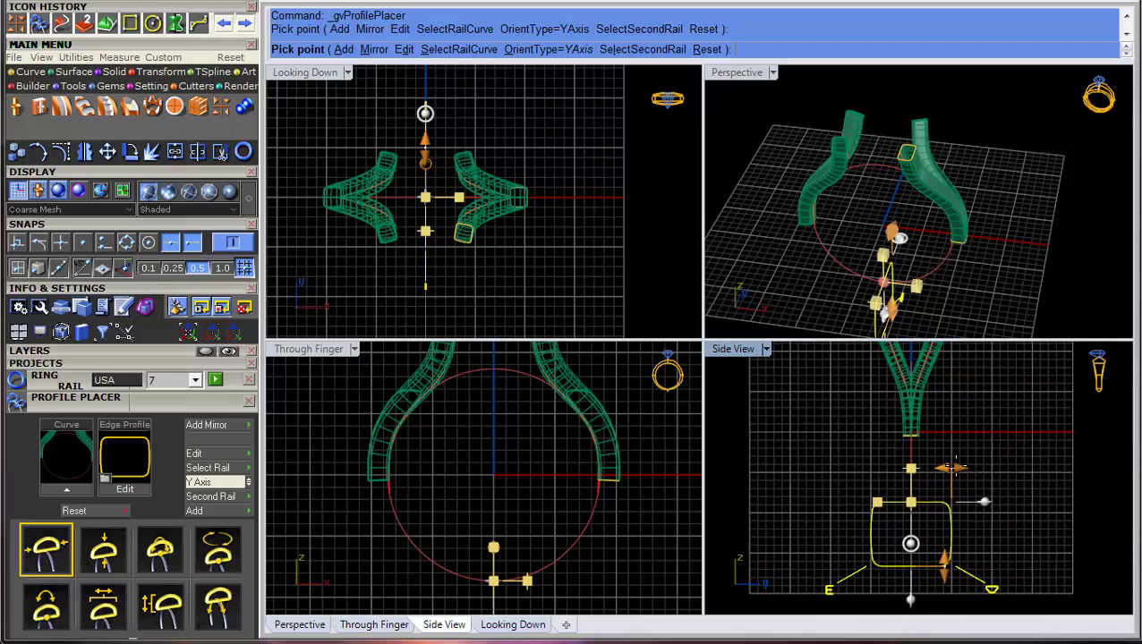
{"action": "left_click_drag", "start_coordinate": [951, 467], "coordinate": [915, 471]}
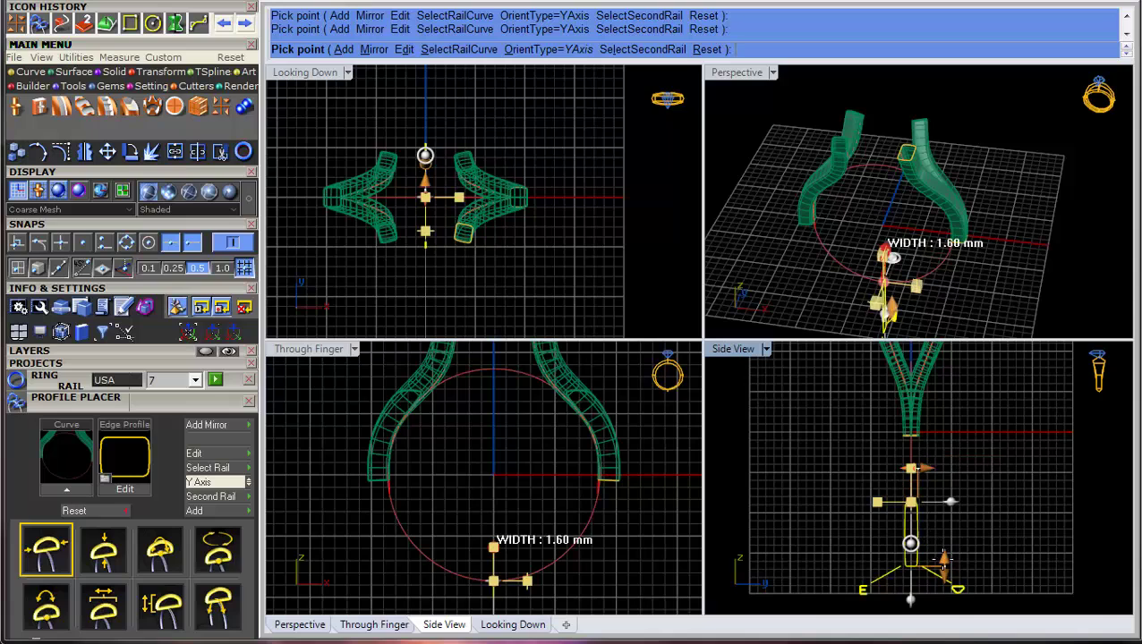
{"action": "left_click_drag", "start_coordinate": [944, 566], "coordinate": [943, 510]}
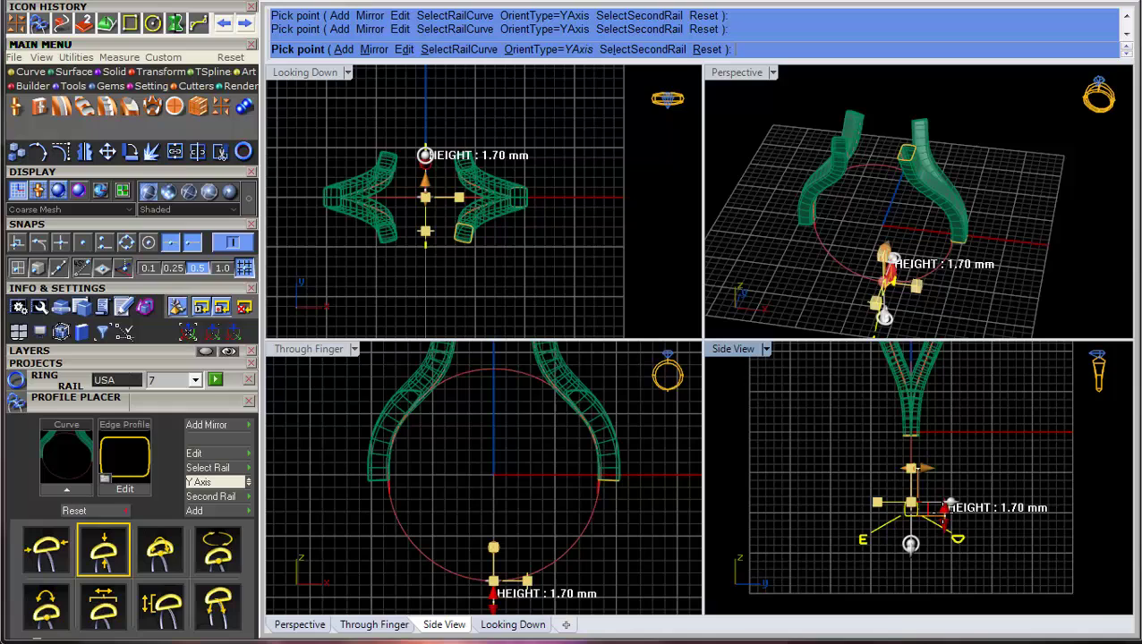
{"action": "right_click", "coordinate": [954, 477]}
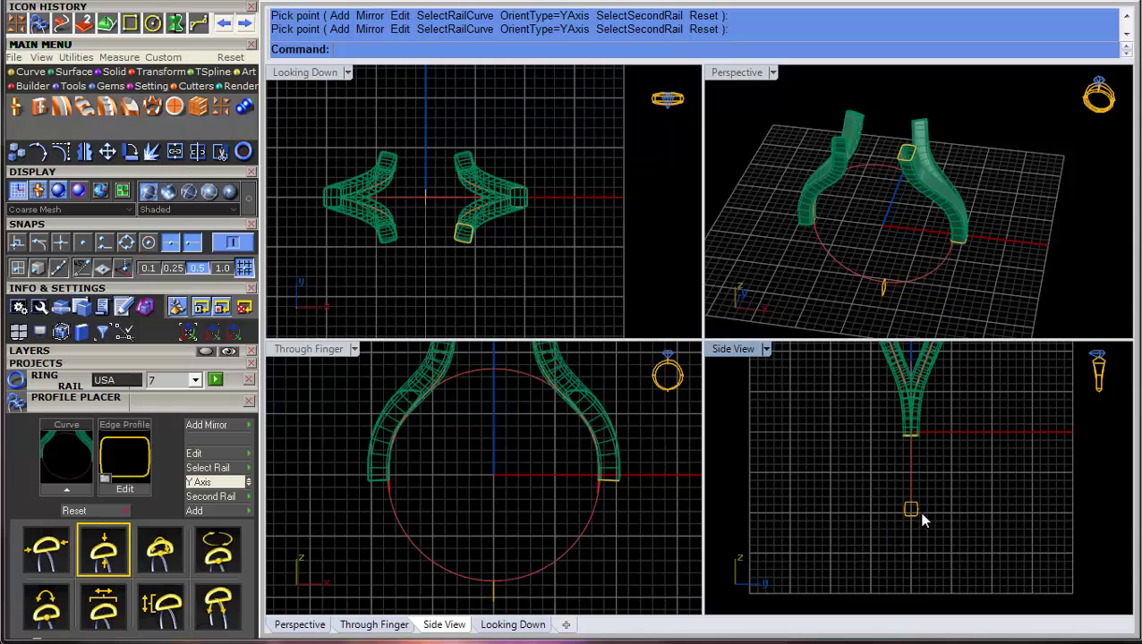
- Try to add a mirrored pair of profiles beside the bottom one, positioned at 20.5% on the ring rail
{"action": "left_click", "coordinate": [921, 517]}
{"action": "right_click", "coordinate": [922, 521]}
{"action": "left_click", "coordinate": [949, 507]}
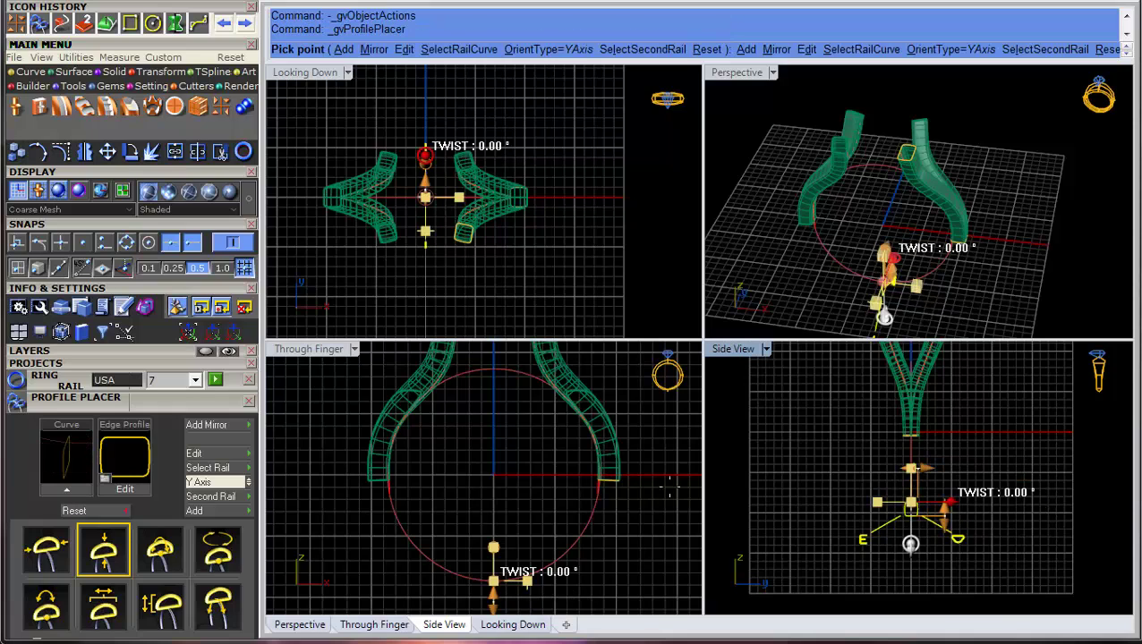
{"action": "left_click", "coordinate": [194, 510]}
{"action": "left_click", "coordinate": [209, 426]}
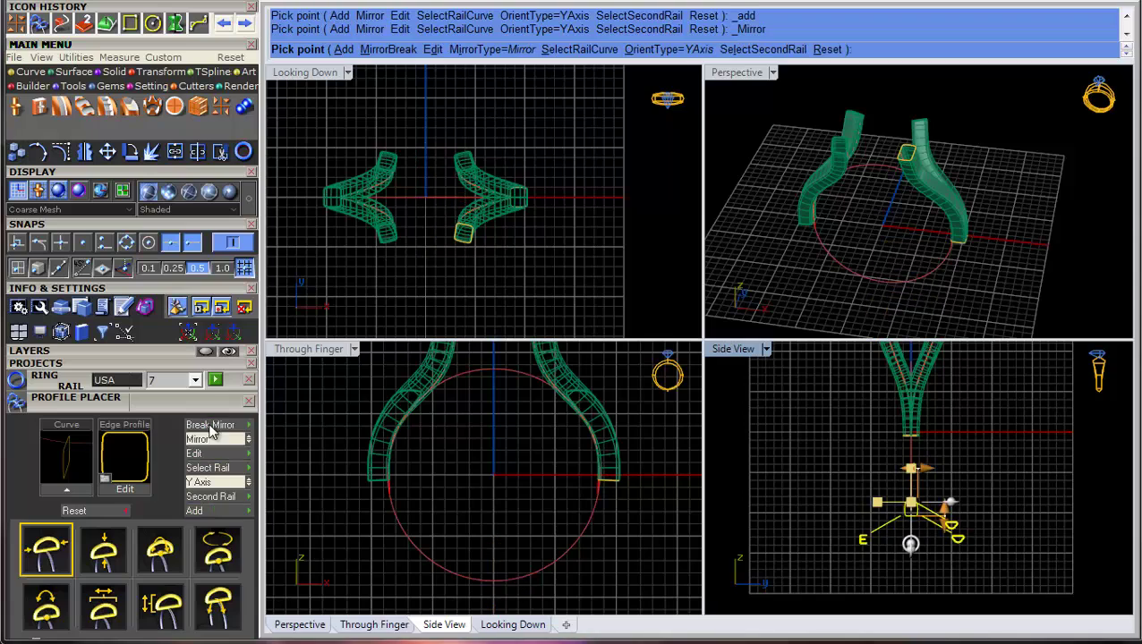
{"action": "left_click", "coordinate": [217, 607]}
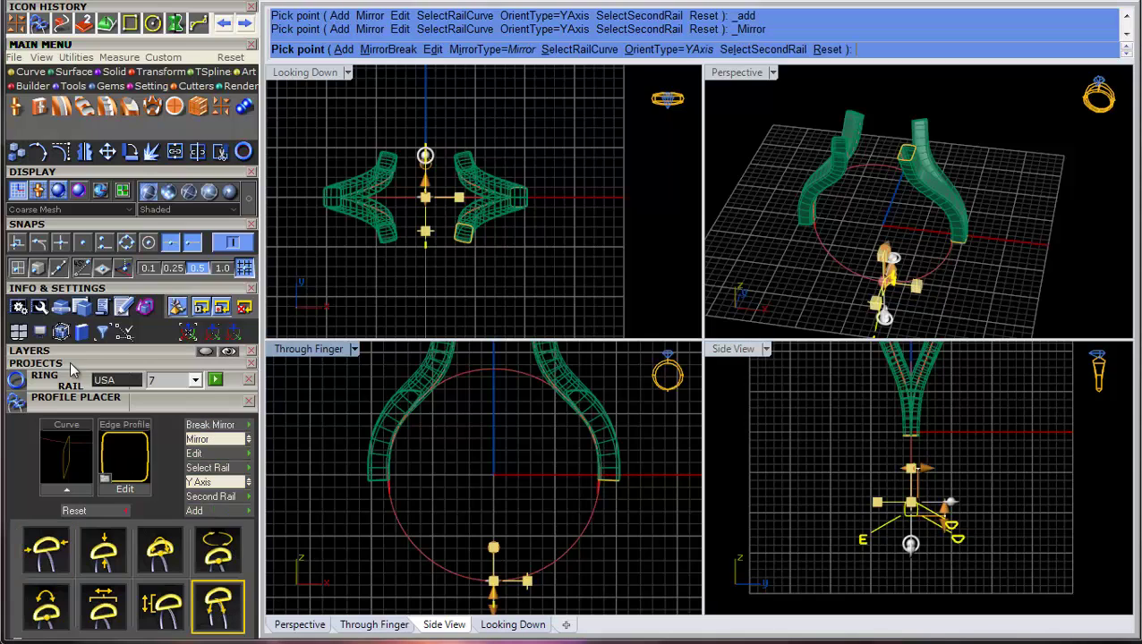
{"action": "left_click", "coordinate": [132, 286]}
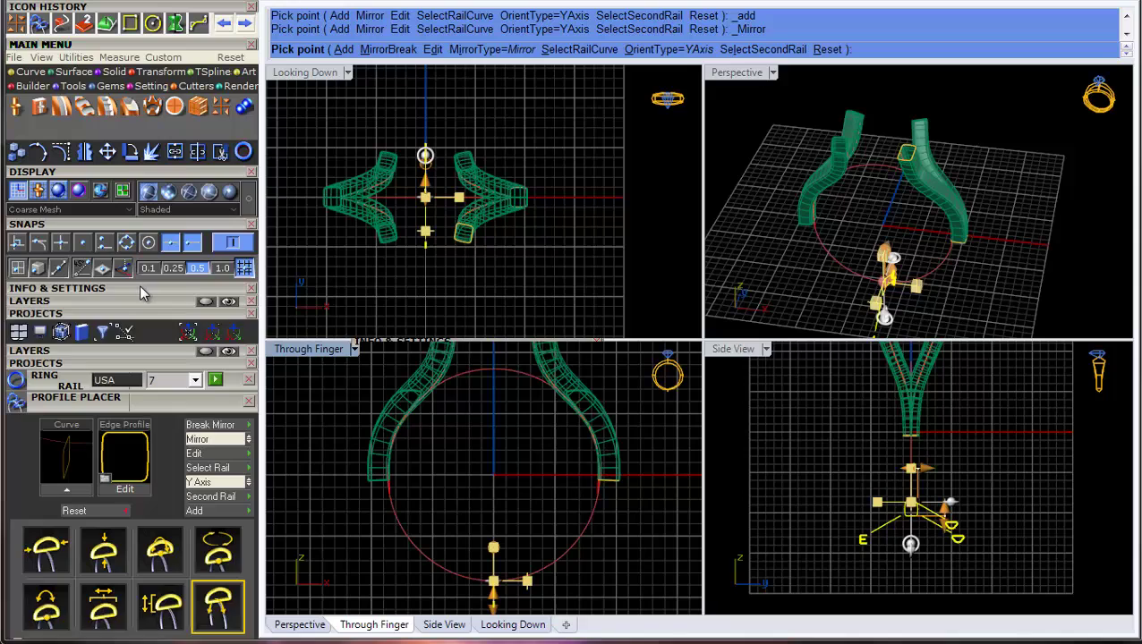
{"action": "left_click_drag", "start_coordinate": [22, 602], "coordinate": [73, 578]}
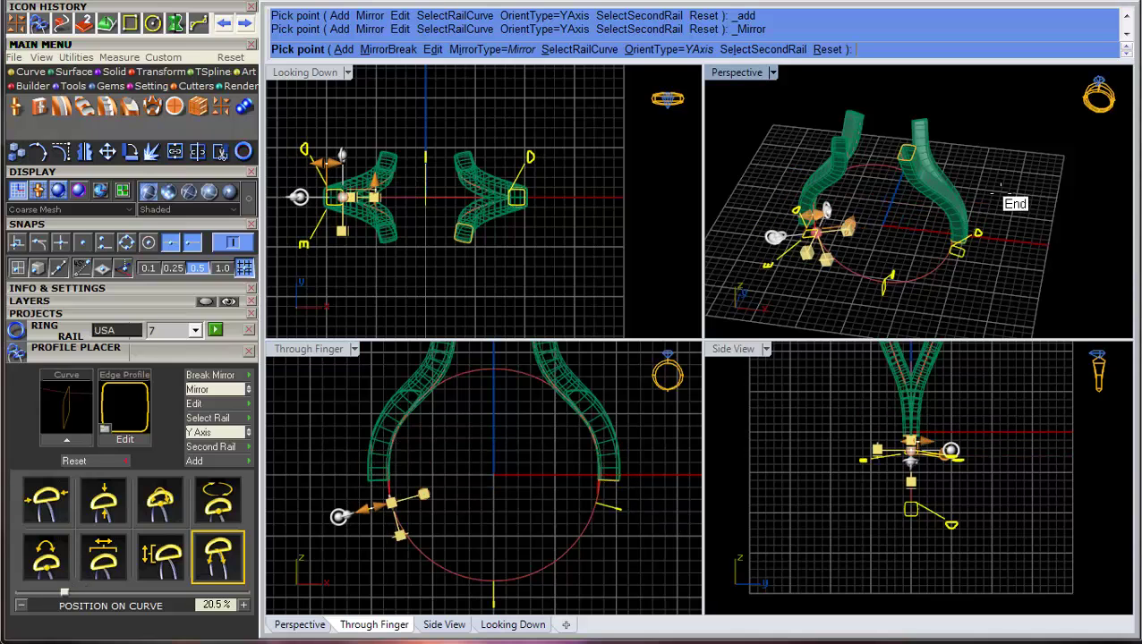
{"action": "key", "text": "Return"}
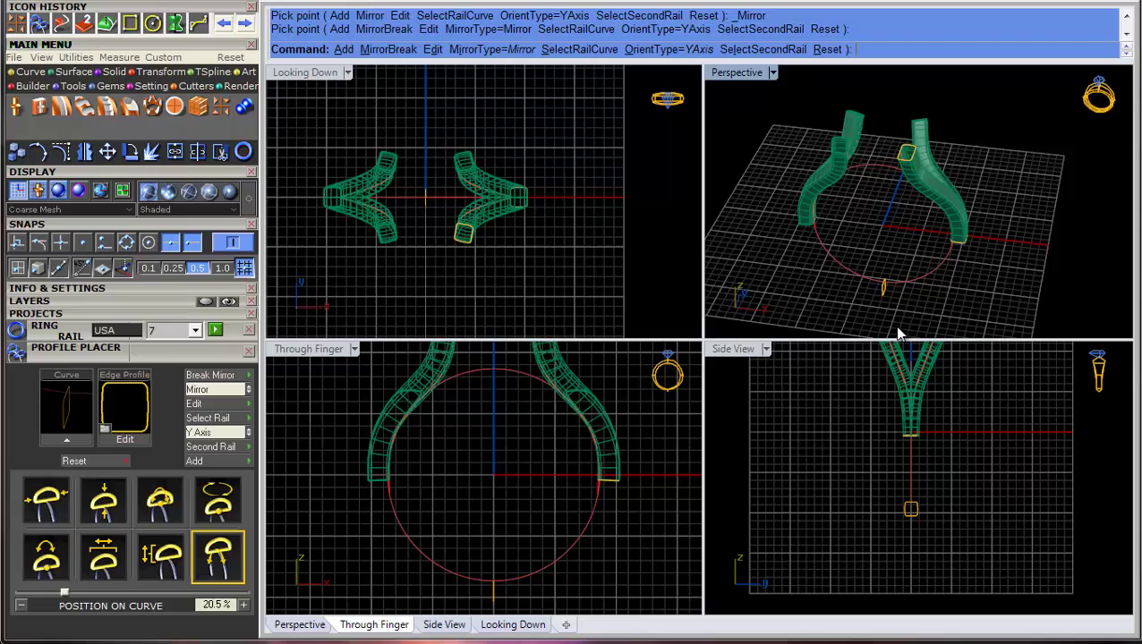
{"action": "right_click_drag", "start_coordinate": [894, 326], "coordinate": [922, 283]}
{"action": "left_click", "coordinate": [928, 289]}
{"action": "middle_click", "coordinate": [898, 247]}
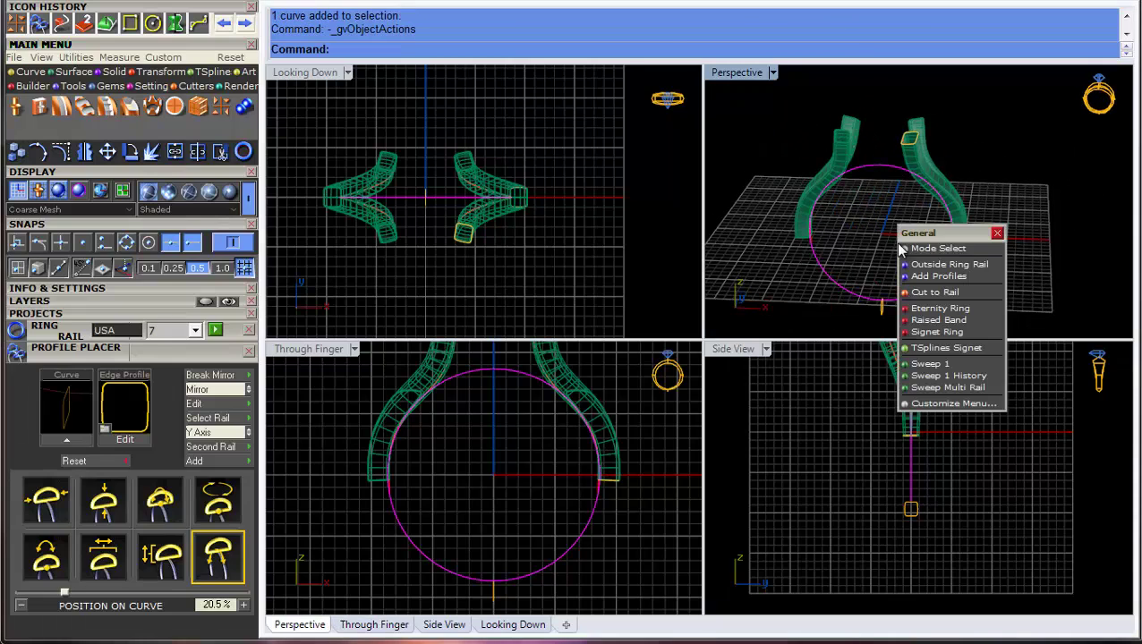
{"action": "left_click", "coordinate": [938, 365]}
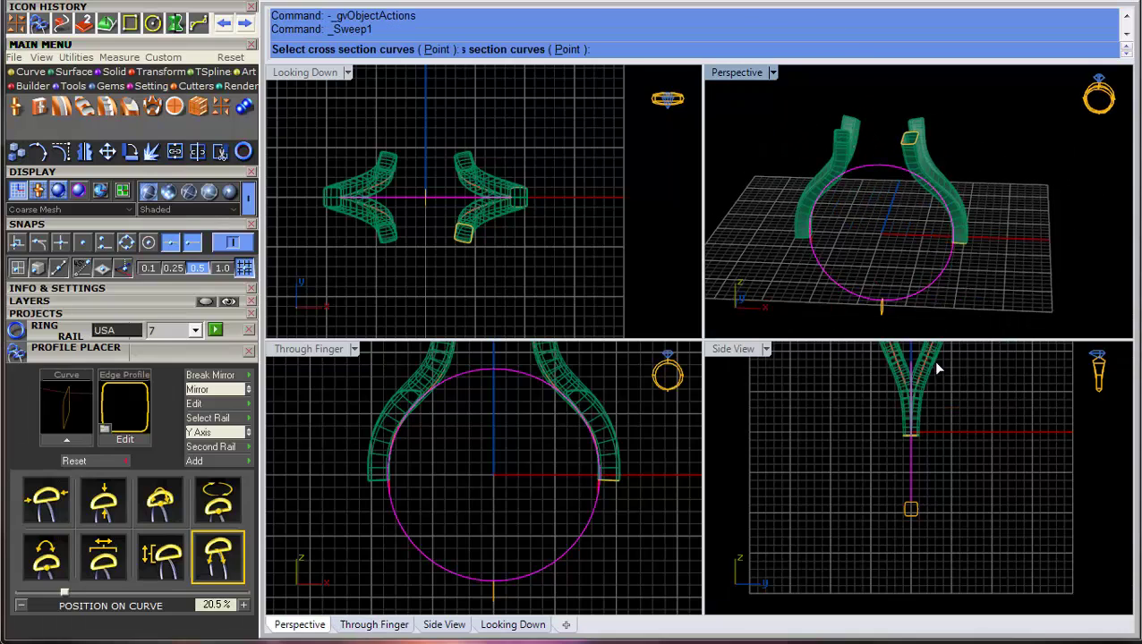
{"action": "left_click", "coordinate": [882, 313]}
{"action": "left_click", "coordinate": [964, 252]}
{"action": "left_click", "coordinate": [964, 252]}
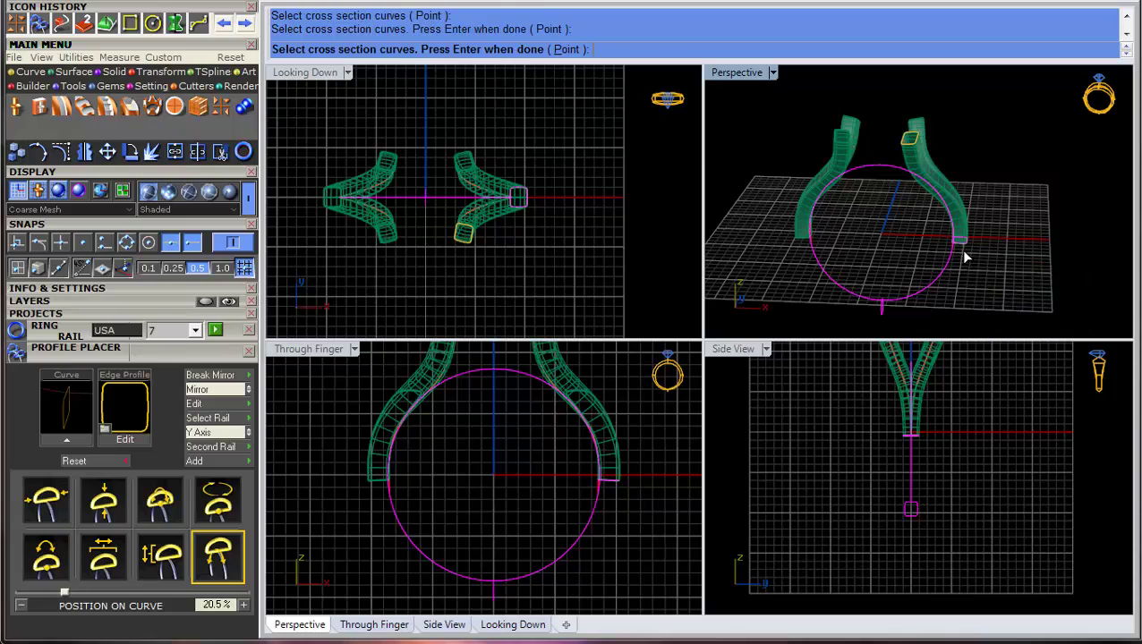
{"action": "key", "text": "Return"}
{"action": "key", "text": "Return"}
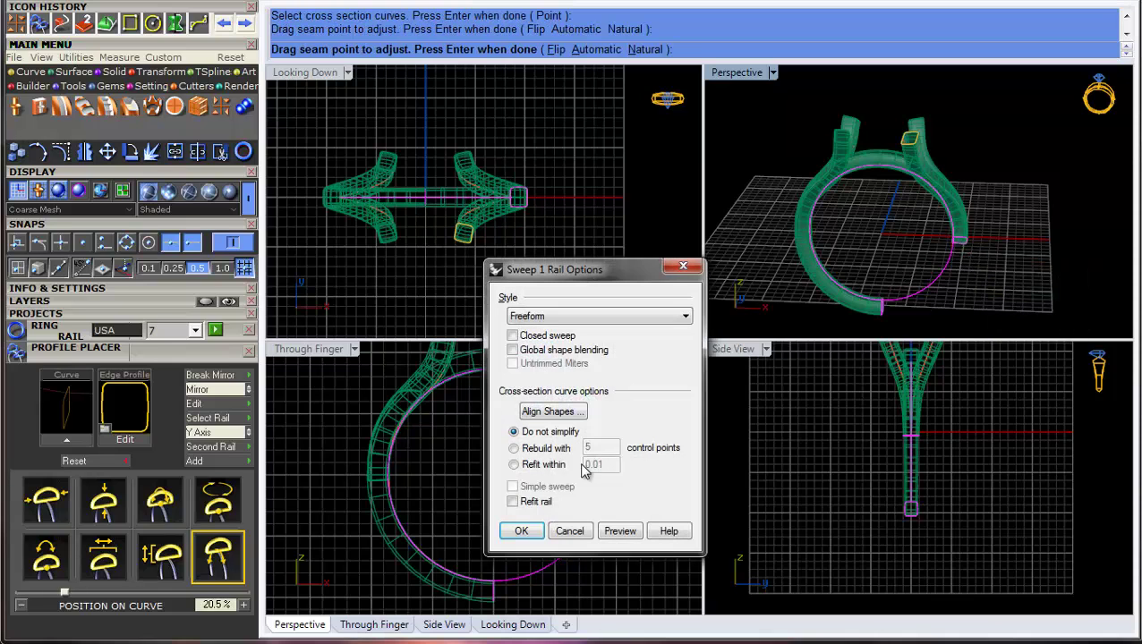
{"action": "left_click", "coordinate": [569, 531]}
- Sweep from the profile at the arm's lower end to the bottom profile along the ring rail, using Freeform style and Do not simplify
{"action": "key", "text": "Return"}
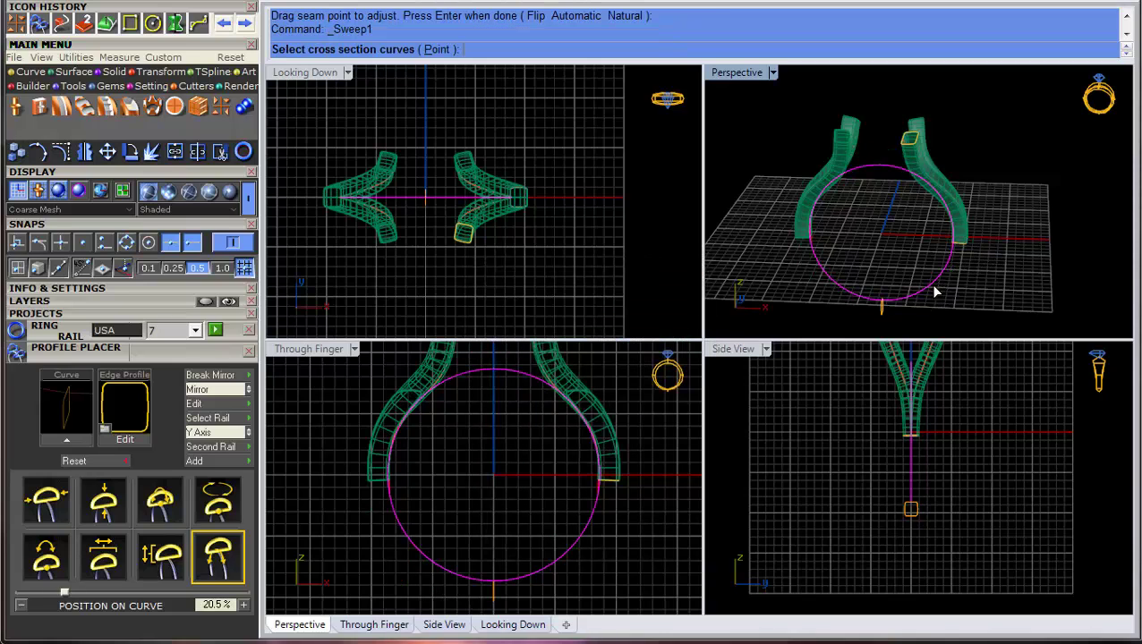
{"action": "left_click", "coordinate": [960, 251]}
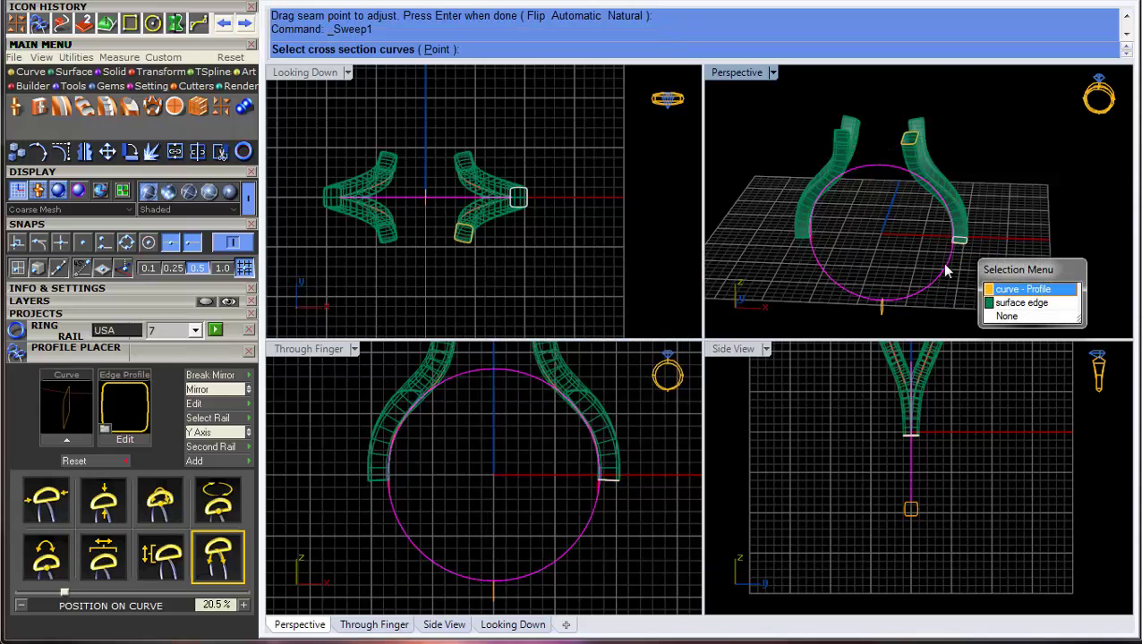
{"action": "left_click", "coordinate": [931, 285]}
{"action": "left_click", "coordinate": [883, 314]}
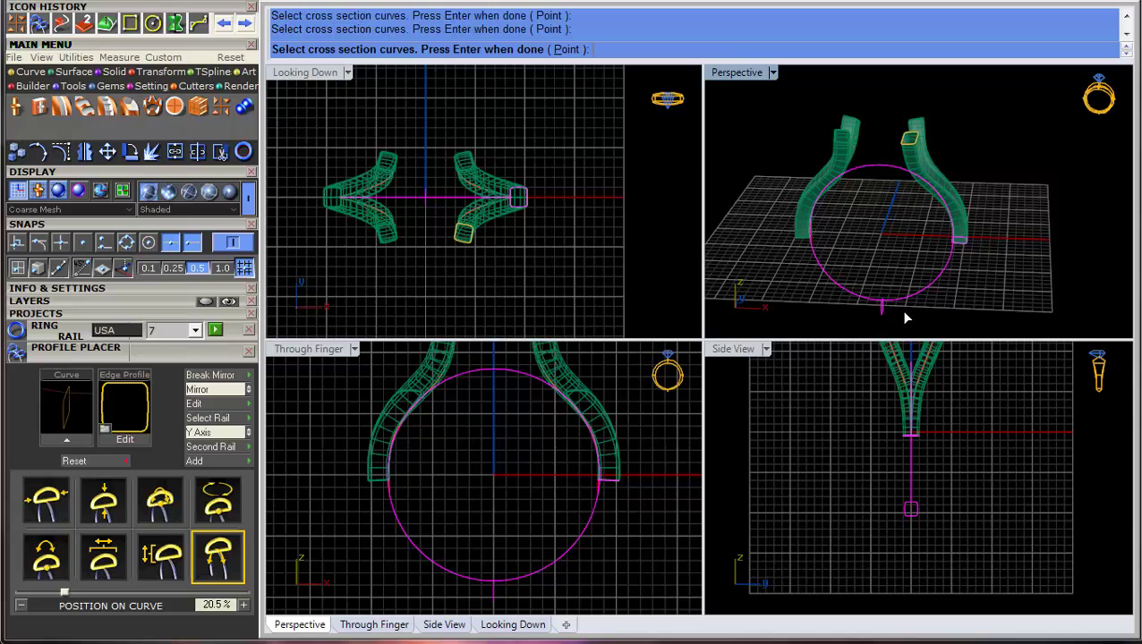
{"action": "key", "text": "Return"}
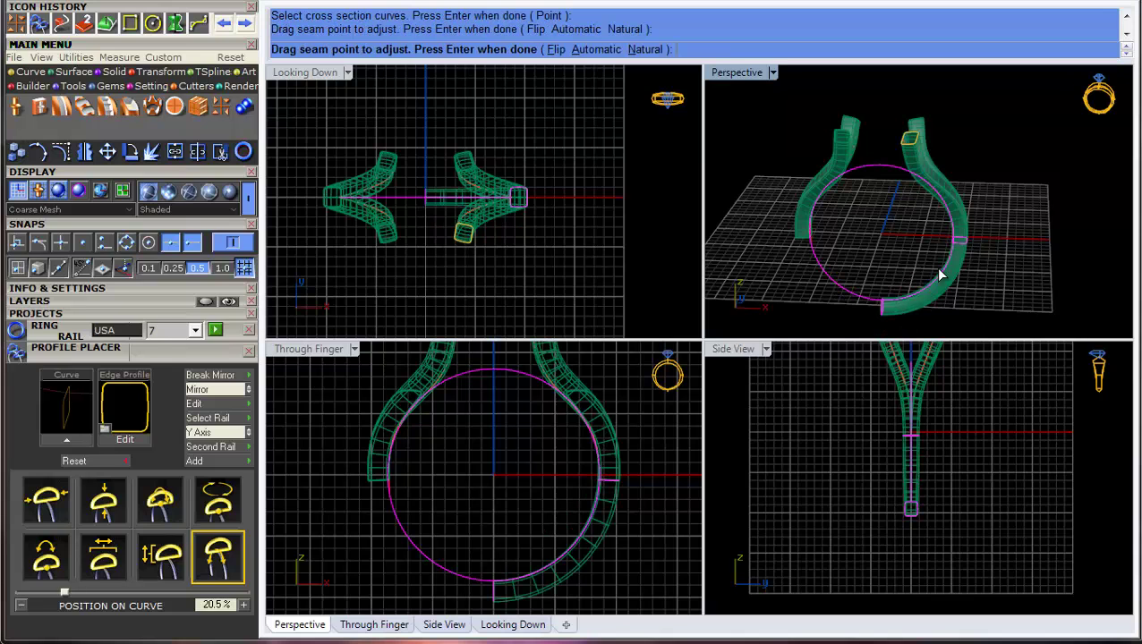
{"action": "right_click_drag", "start_coordinate": [941, 275], "coordinate": [787, 296]}
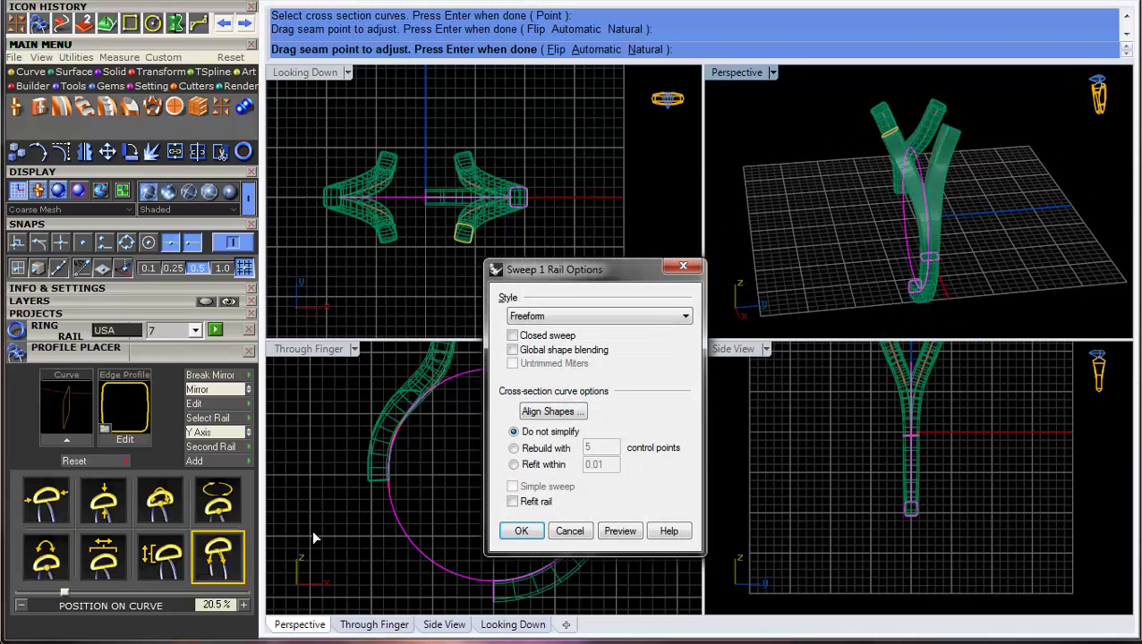
{"action": "left_click", "coordinate": [531, 530]}
{"action": "right_click_drag", "start_coordinate": [886, 216], "coordinate": [721, 145]}
{"action": "scroll", "coordinate": [1022, 239], "scroll_direction": "up", "scroll_amount": 2}
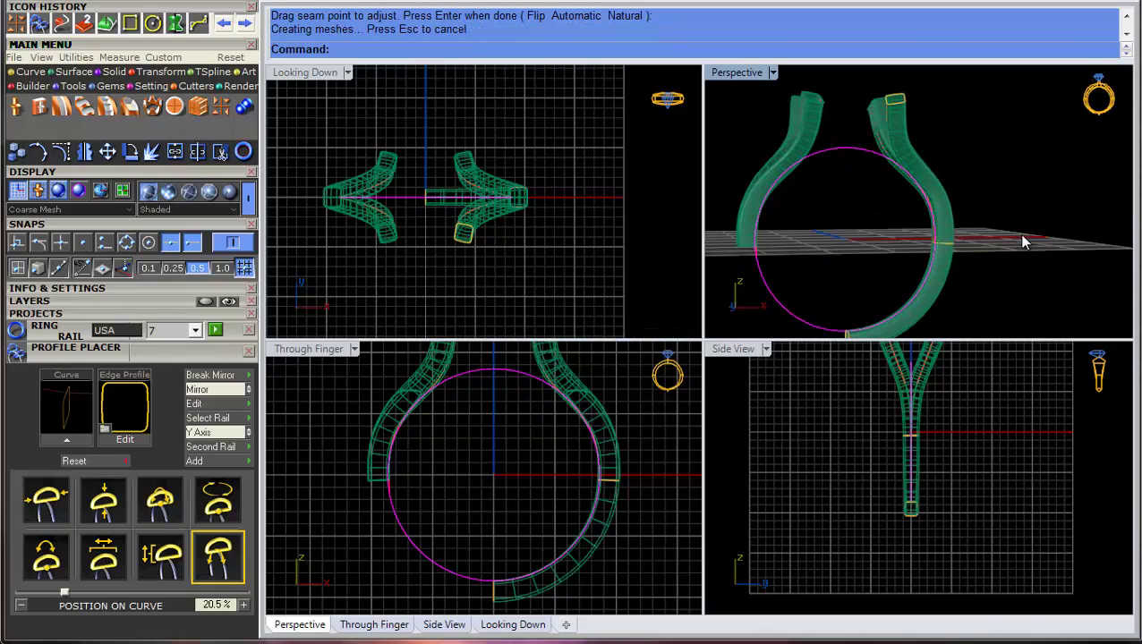
{"action": "right_click_drag", "start_coordinate": [1025, 243], "coordinate": [885, 71]}
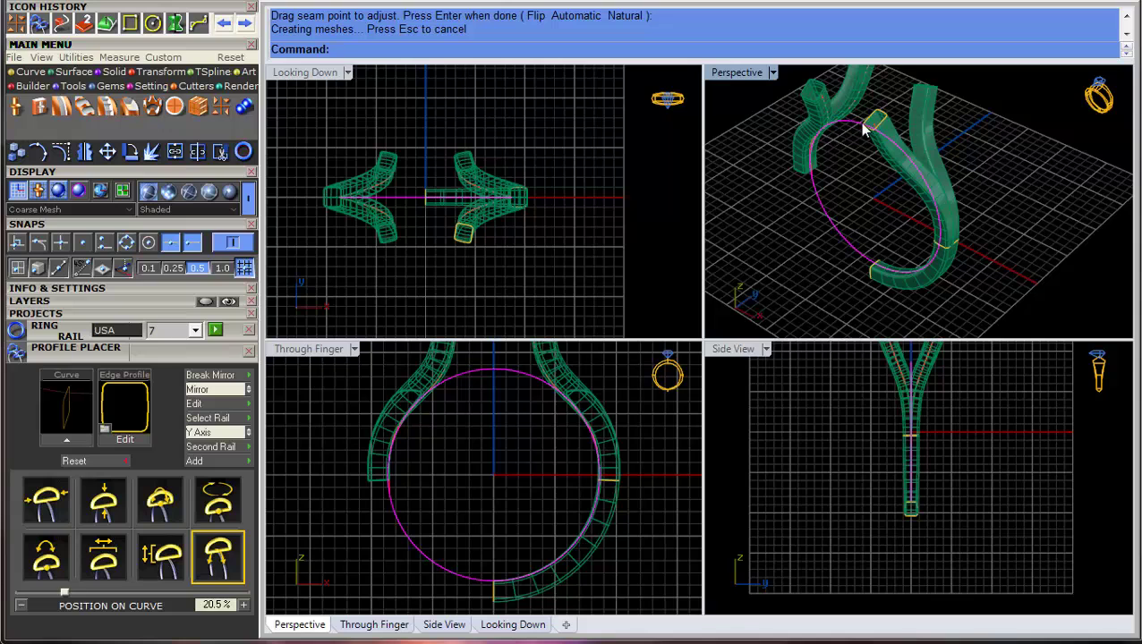
{"action": "mouse_move", "coordinate": [870, 151]}
{"action": "right_mouse_down"}
{"action": "mouse_move", "coordinate": [880, 169]}
{"action": "mouse_move", "coordinate": [884, 159]}
{"action": "right_mouse_up"}
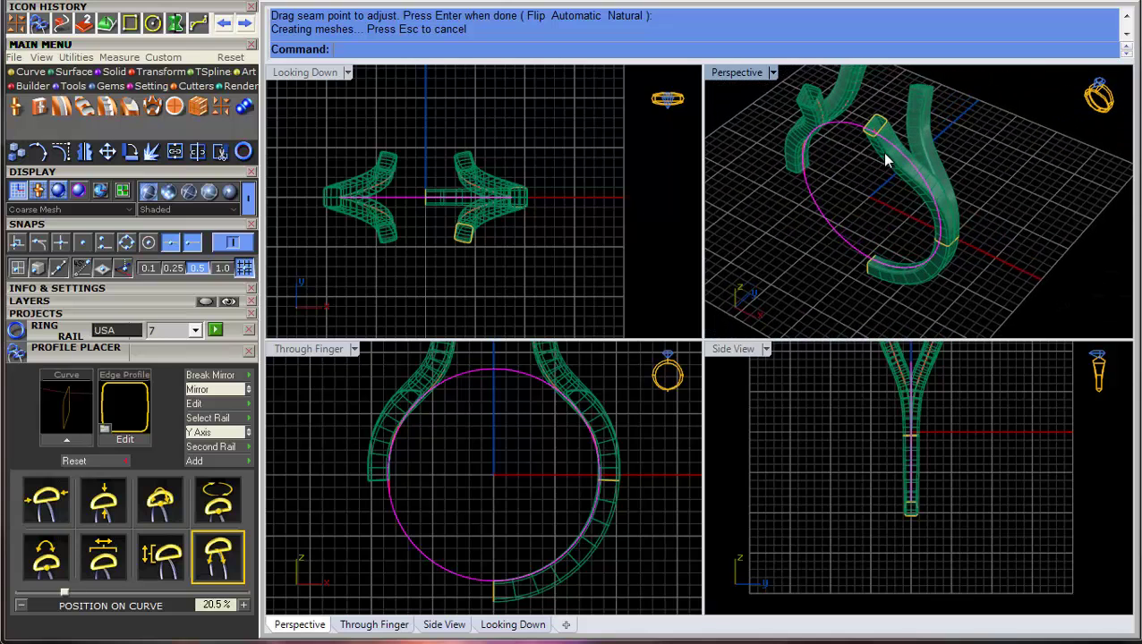